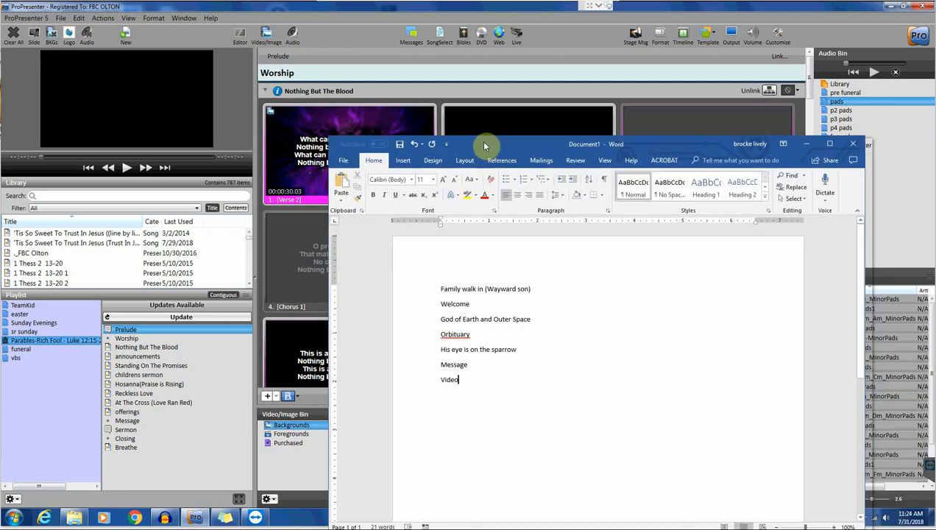
- Drag the Word order-of-service window off to the right so ProPresenter's Worship playlist shows
{"action": "left_click_drag", "start_coordinate": [482, 143], "coordinate": [544, 87]}
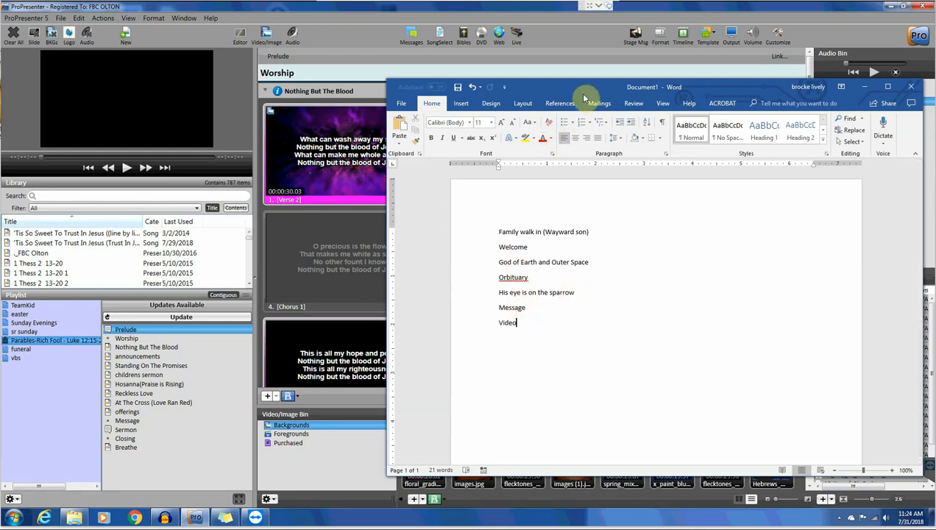
{"action": "left_click_drag", "start_coordinate": [575, 87], "coordinate": [935, 205]}
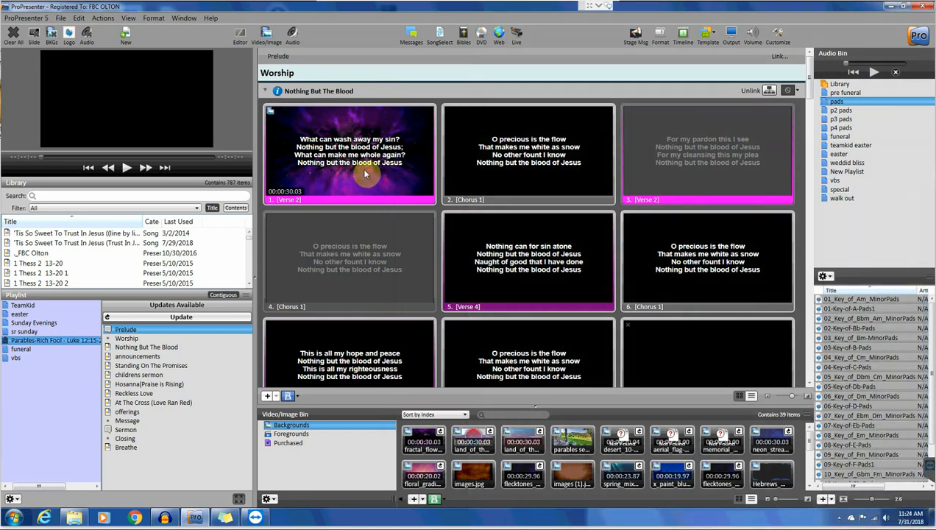
- In the funeral playlist, Quick Edit the memorial slide to replace the placeholder with the deceased's name
{"action": "left_click", "coordinate": [19, 350]}
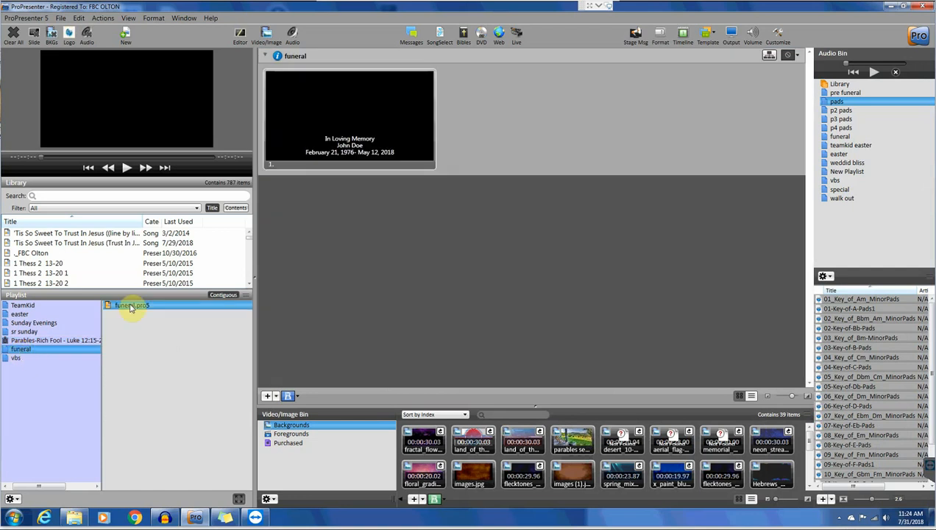
{"action": "right_click", "coordinate": [352, 147]}
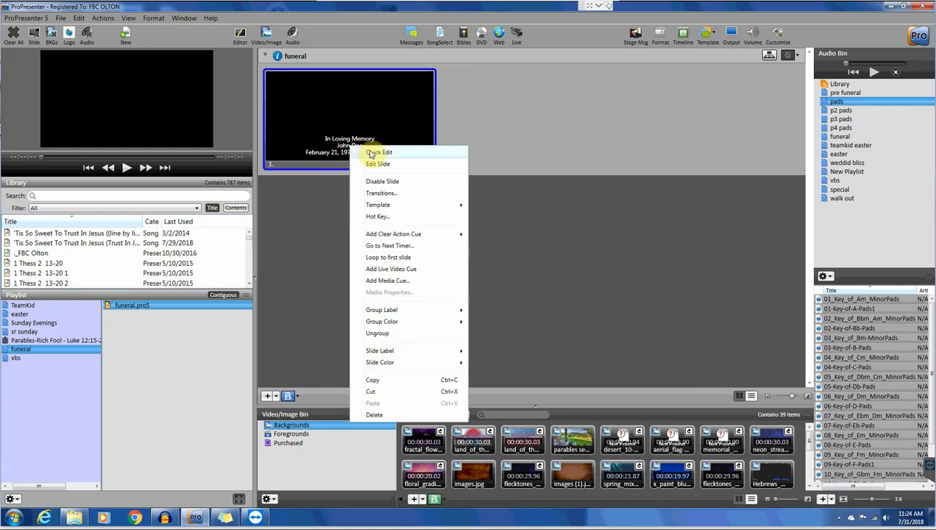
{"action": "left_click", "coordinate": [371, 154]}
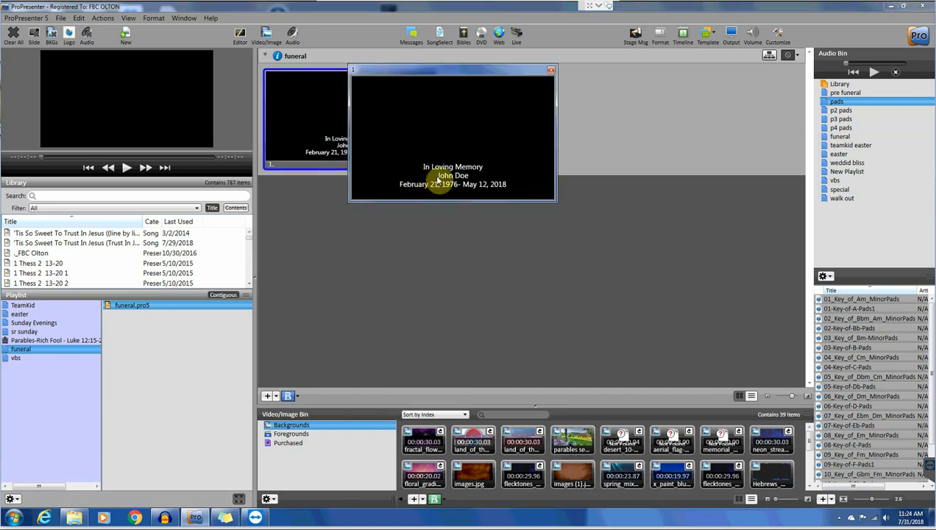
{"action": "left_click", "coordinate": [445, 181]}
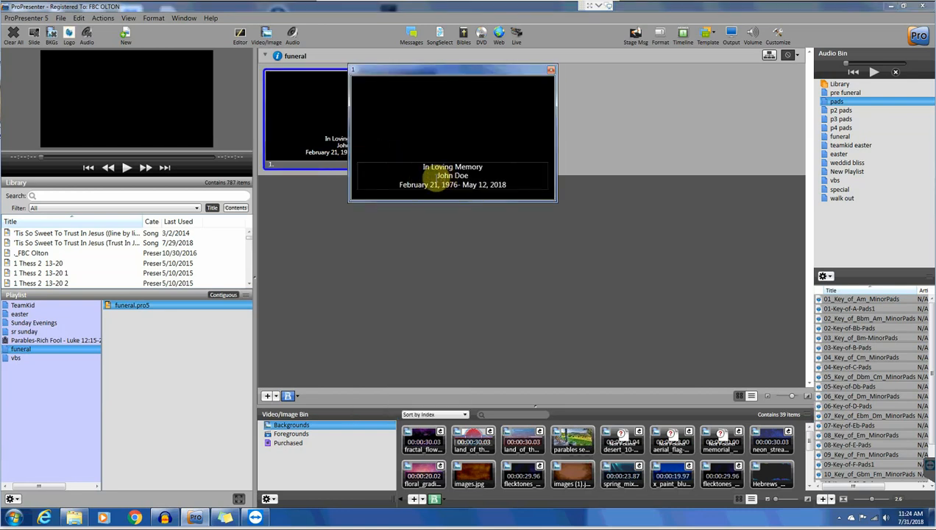
{"action": "left_click_drag", "start_coordinate": [436, 177], "coordinate": [472, 180]}
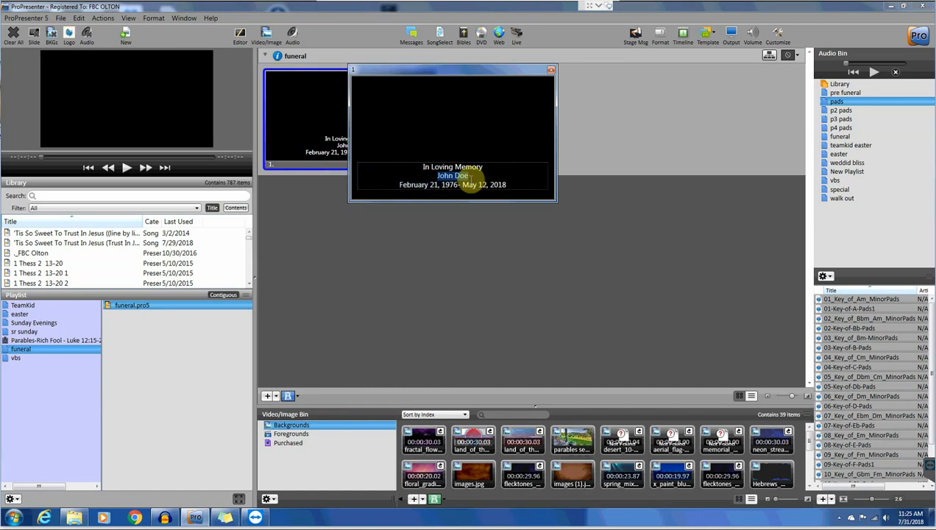
{"action": "key", "text": "BackSpace"}
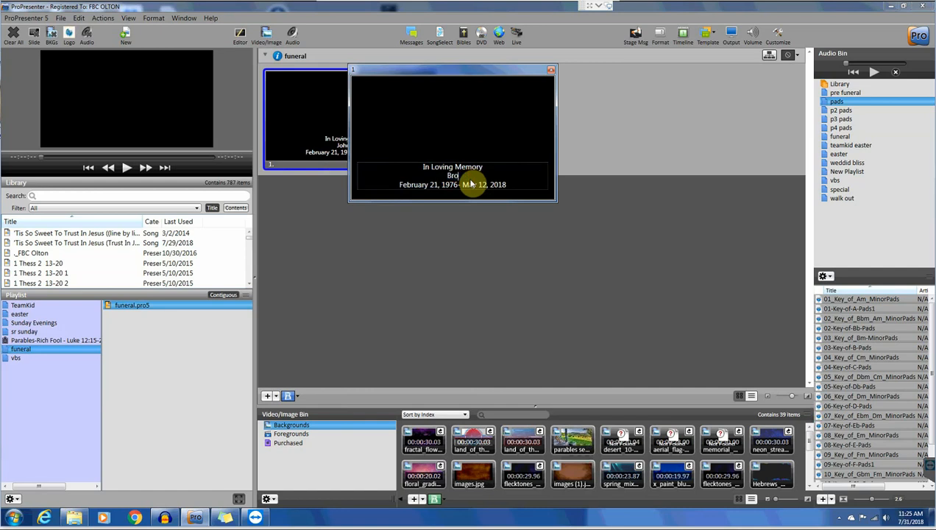
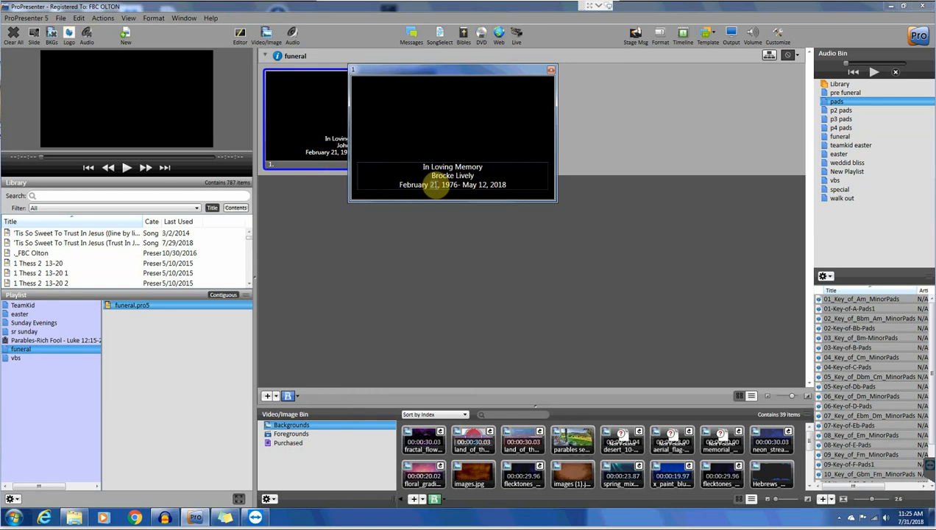
{"action": "type", "text": "3"}
{"action": "key", "text": "Delete"}
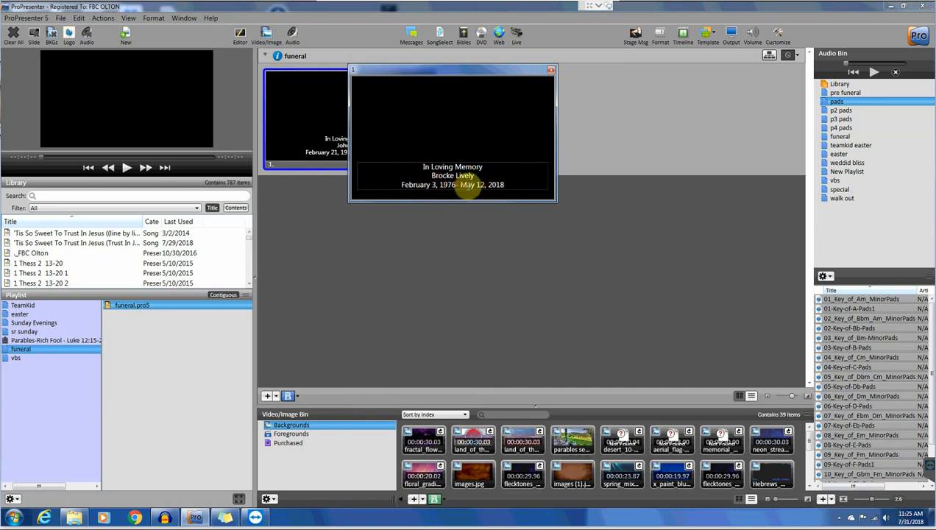
{"action": "left_click_drag", "start_coordinate": [461, 185], "coordinate": [482, 186]}
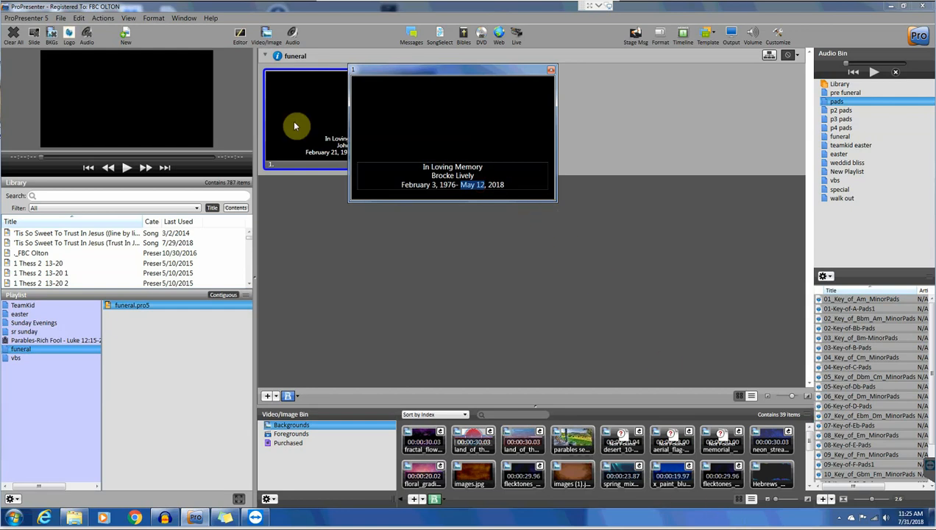
{"action": "type", "text": "7-21"}
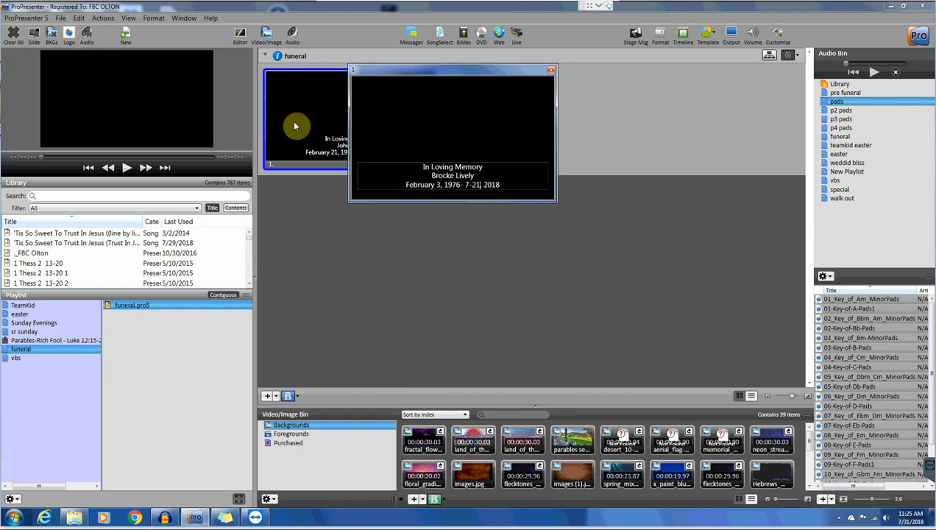
{"action": "key", "text": "BackSpace"}
{"action": "key", "text": "BackSpace"}
{"action": "key", "text": "BackSpace"}
{"action": "key", "text": "BackSpace"}
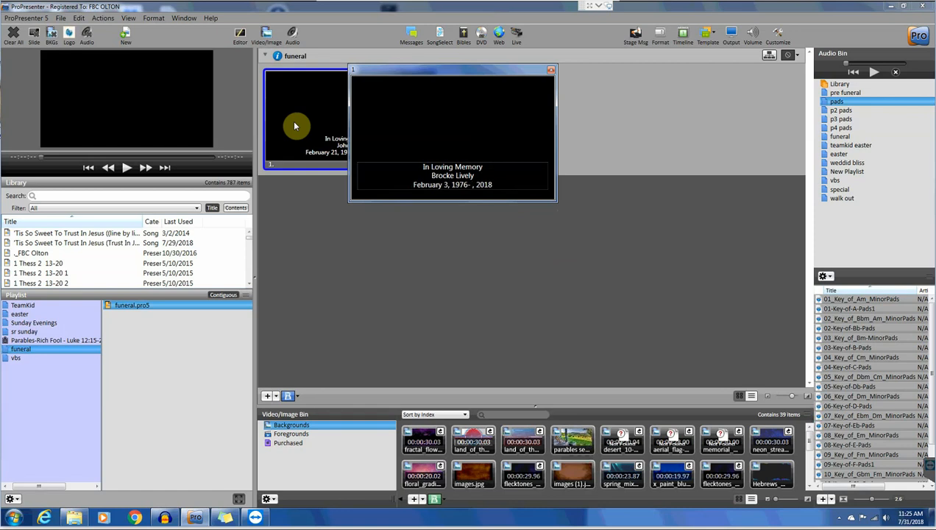
{"action": "type", "text": "July"}
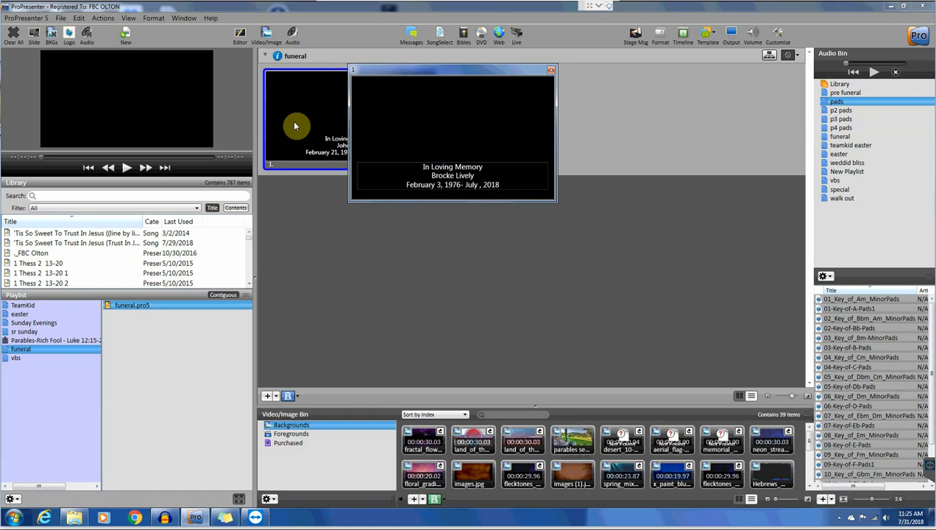
{"action": "type", "text": " 31"}
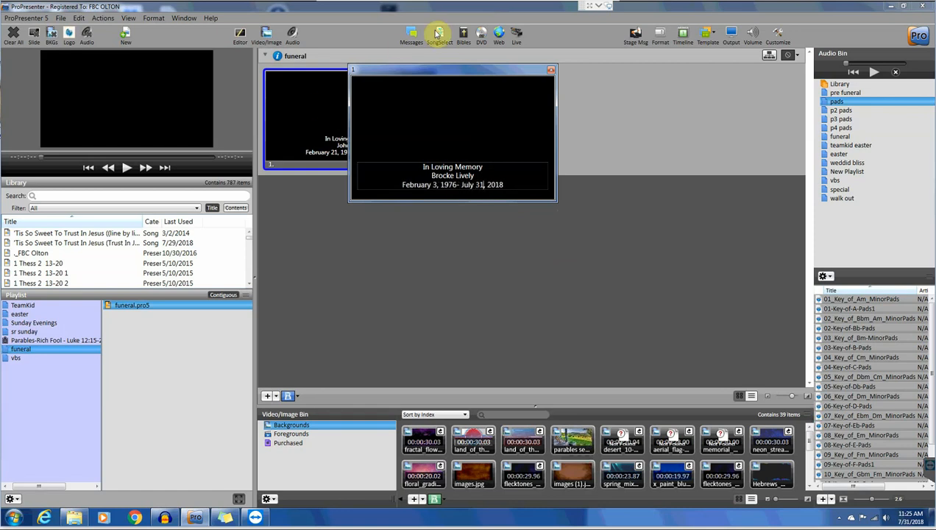
{"action": "left_click", "coordinate": [550, 71]}
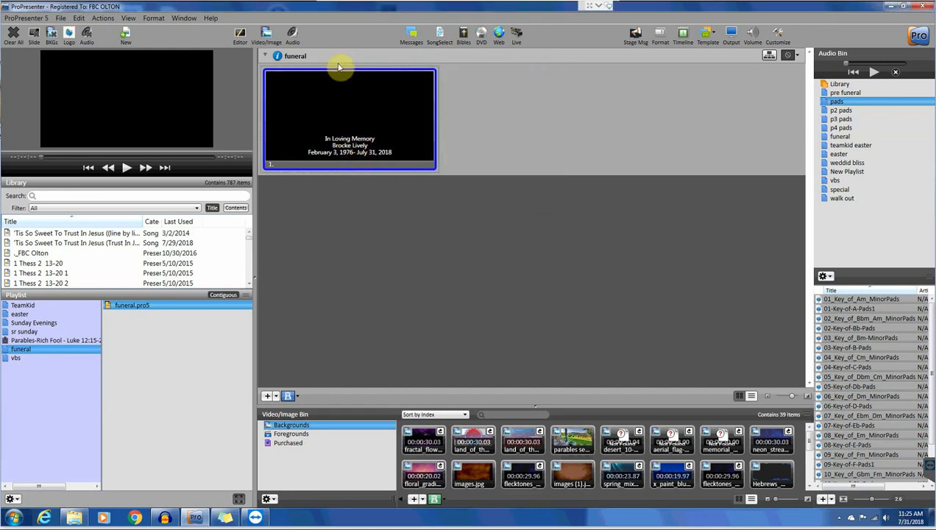
- Open the memorial slide in the Slide Editor, then add and delete an empty text box
{"action": "right_click", "coordinate": [338, 102]}
{"action": "left_click", "coordinate": [368, 119]}
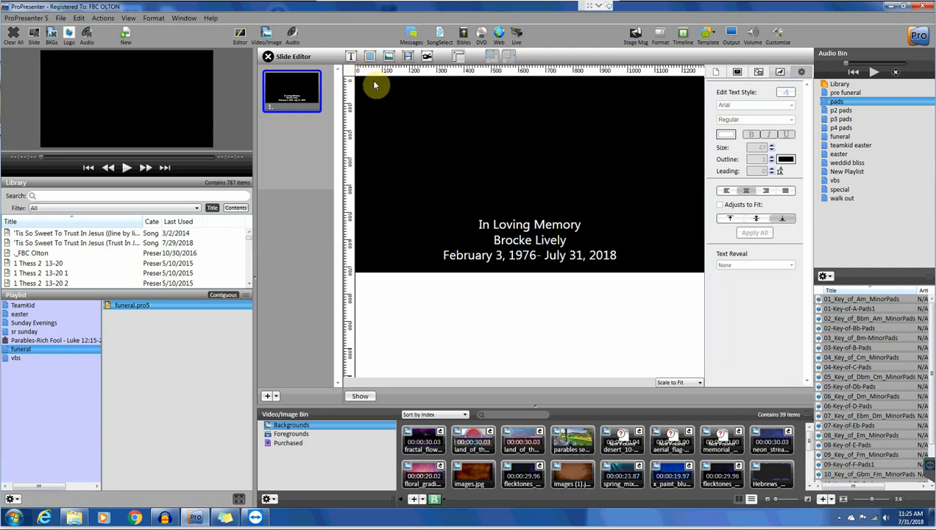
{"action": "left_click", "coordinate": [352, 58]}
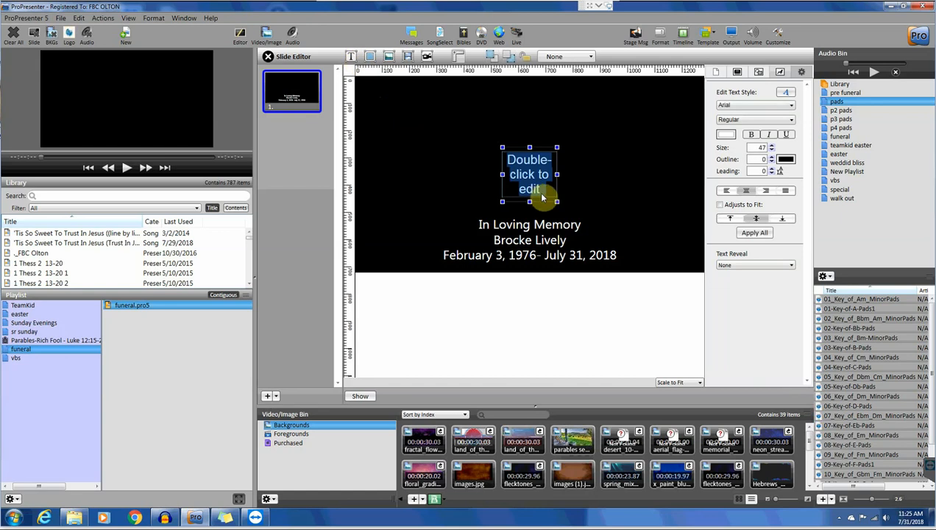
{"action": "double_click", "coordinate": [544, 190]}
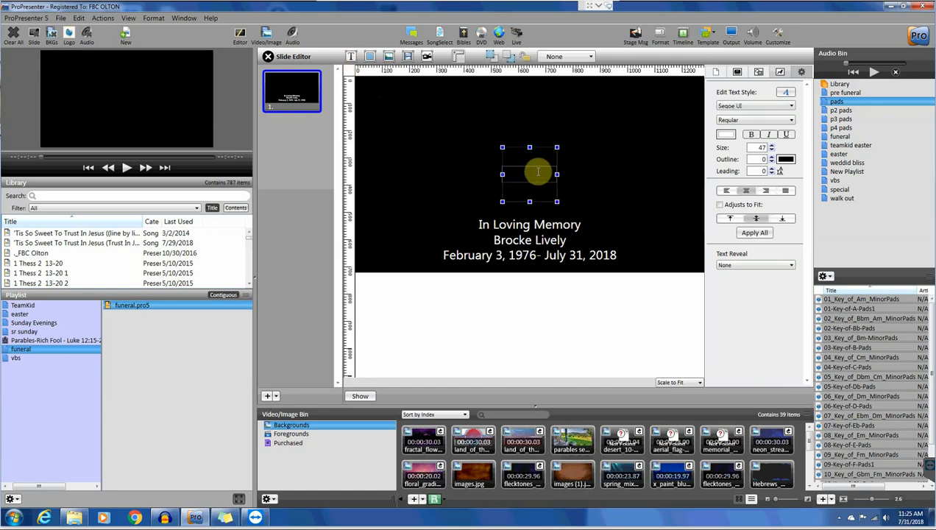
{"action": "left_click", "coordinate": [506, 168]}
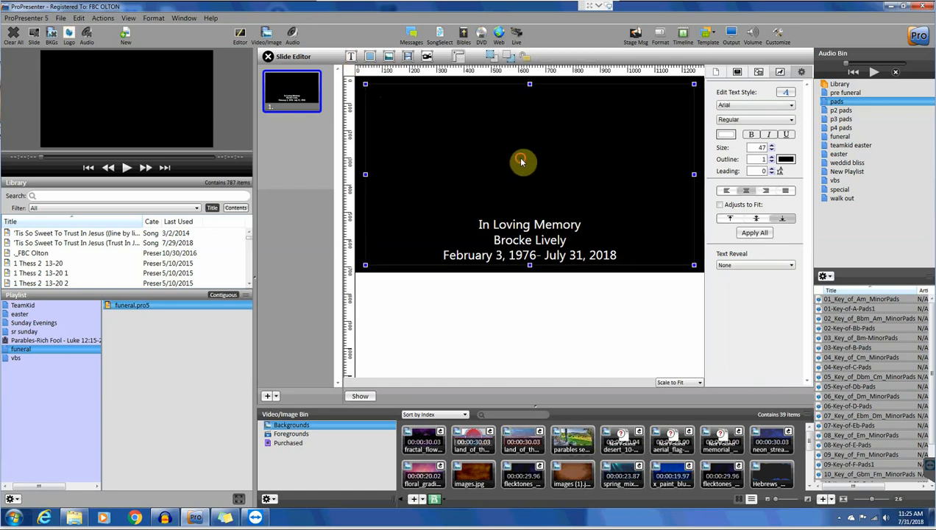
{"action": "left_click", "coordinate": [520, 160]}
{"action": "key", "text": "Delete"}
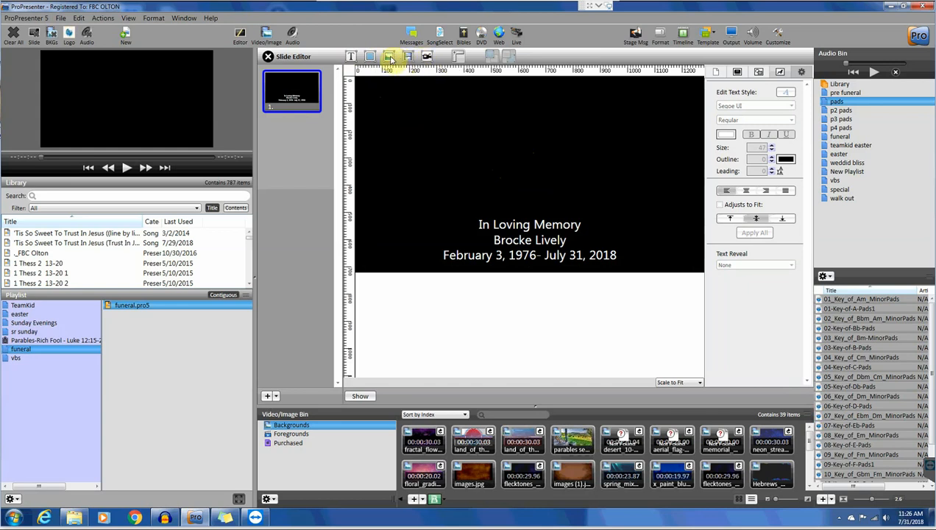
{"action": "left_click", "coordinate": [390, 58]}
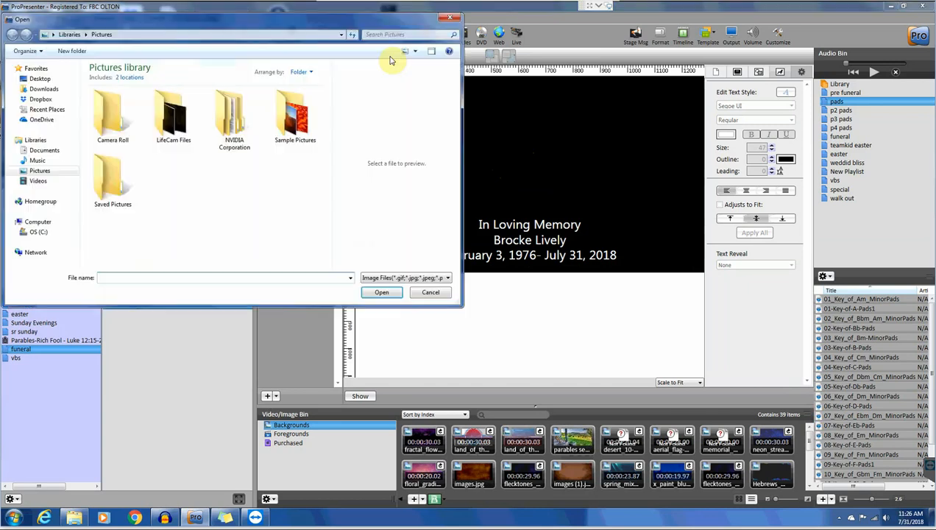
{"action": "left_click", "coordinate": [43, 99]}
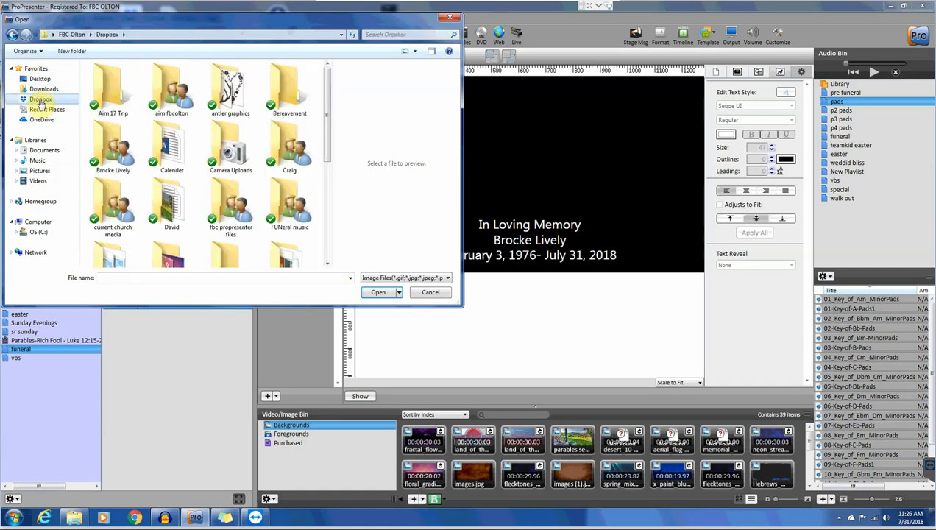
{"action": "double_click", "coordinate": [112, 208]}
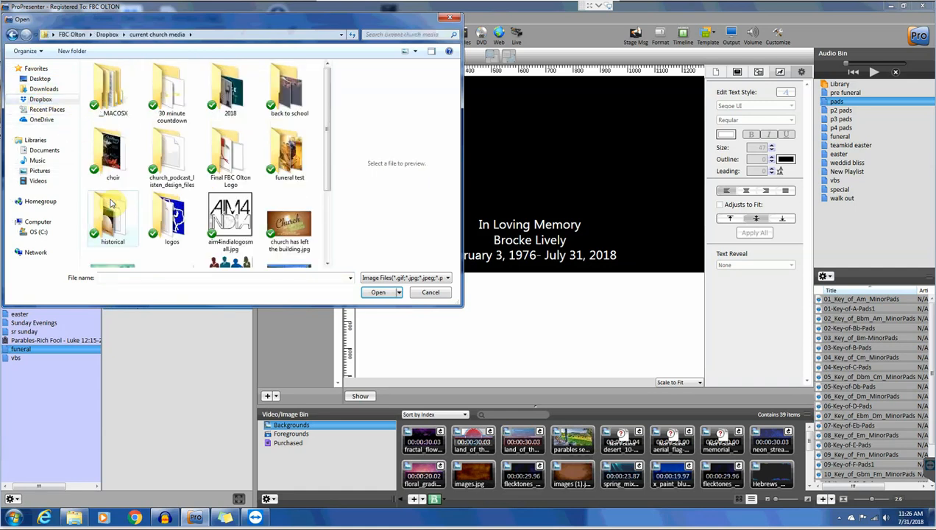
{"action": "double_click", "coordinate": [290, 155]}
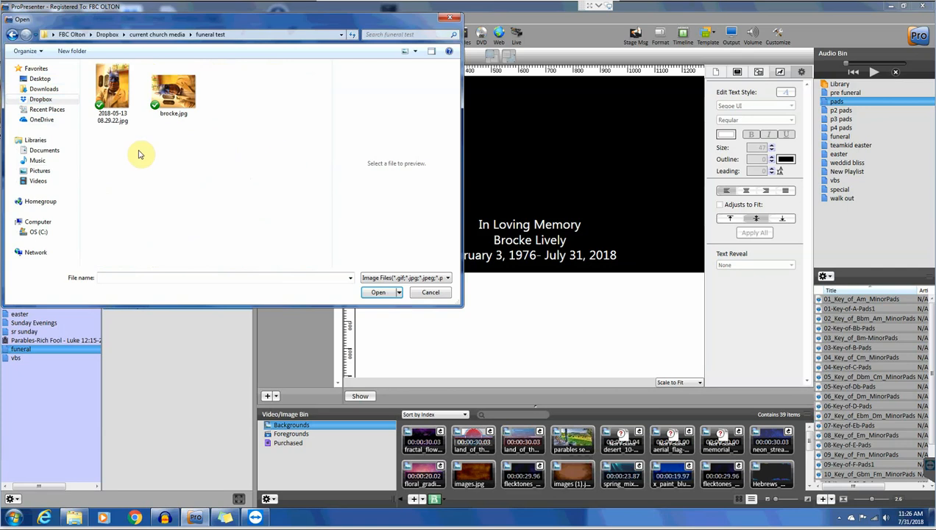
{"action": "left_click", "coordinate": [173, 94]}
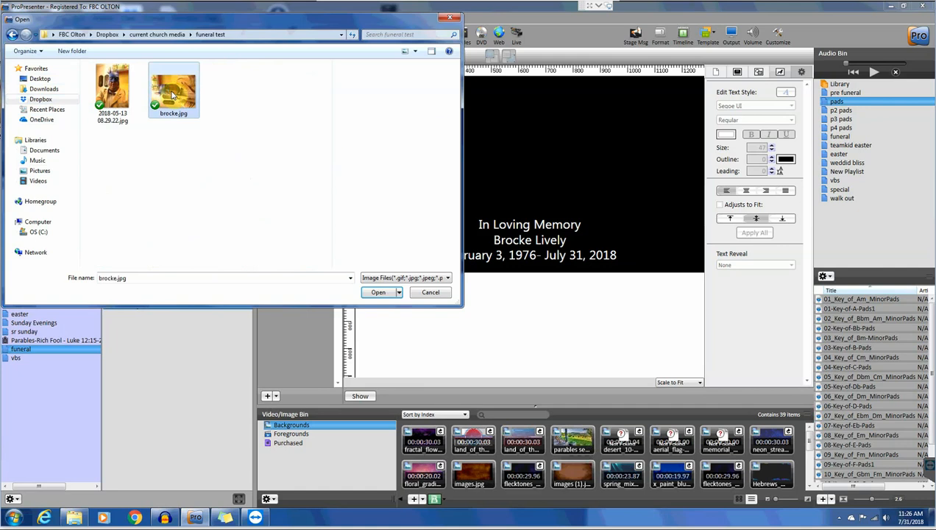
{"action": "left_click", "coordinate": [384, 296]}
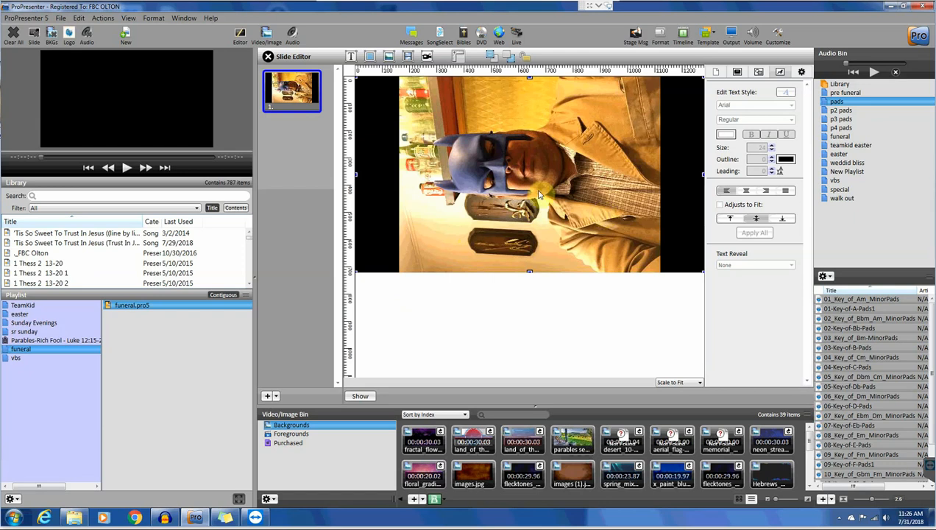
{"action": "key", "text": "Delete"}
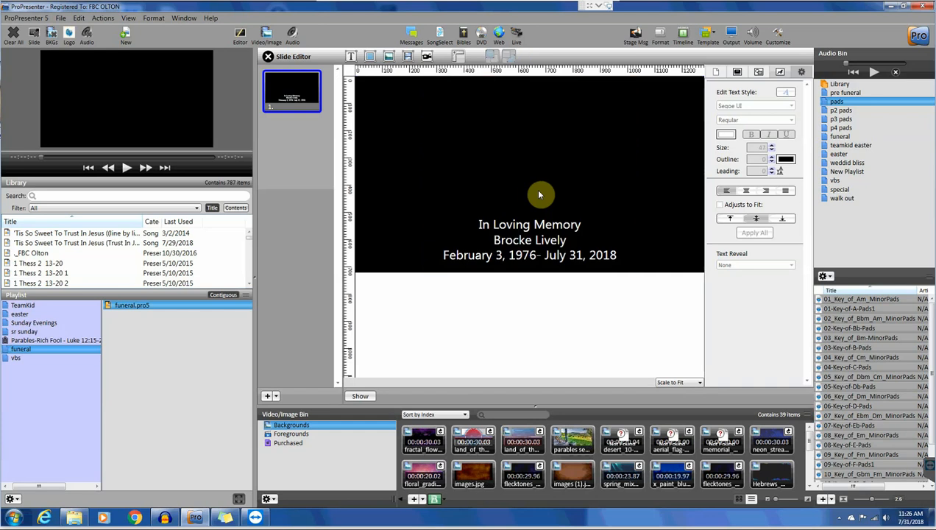
- Insert the photo from Dropbox > current church media > funeral test onto the memorial slide
{"action": "left_click", "coordinate": [389, 56]}
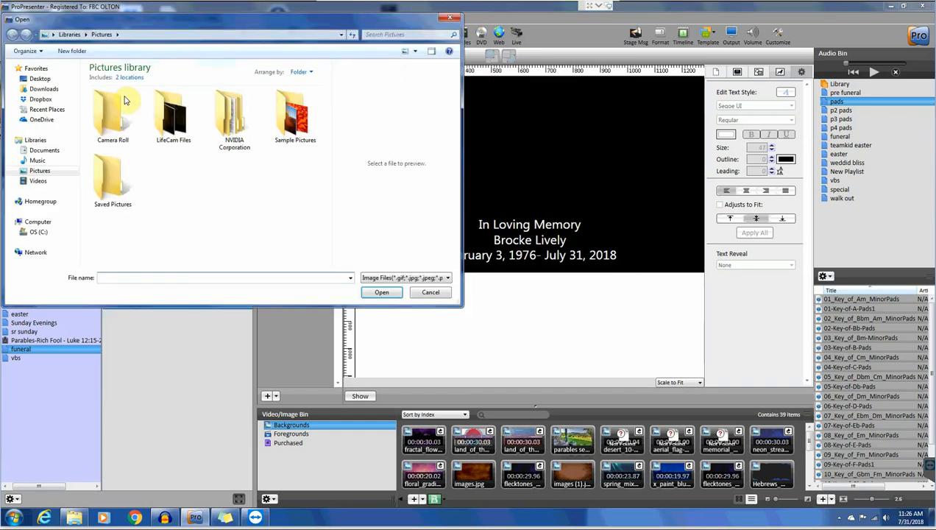
{"action": "left_click", "coordinate": [33, 100]}
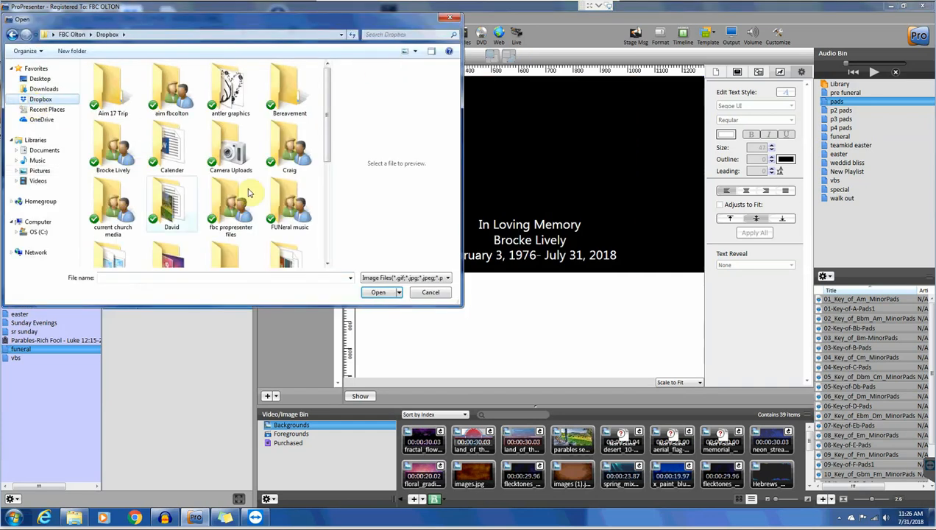
{"action": "double_click", "coordinate": [112, 210]}
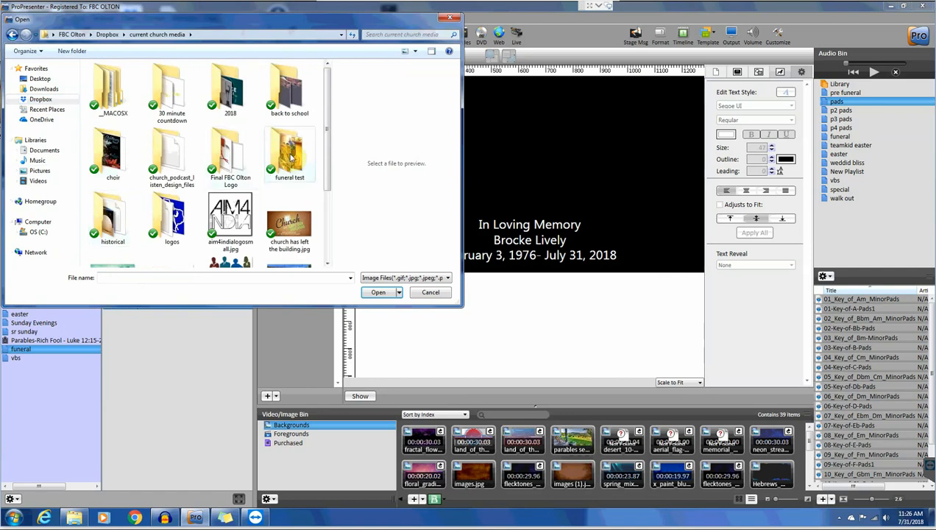
{"action": "double_click", "coordinate": [290, 156]}
{"action": "double_click", "coordinate": [110, 86]}
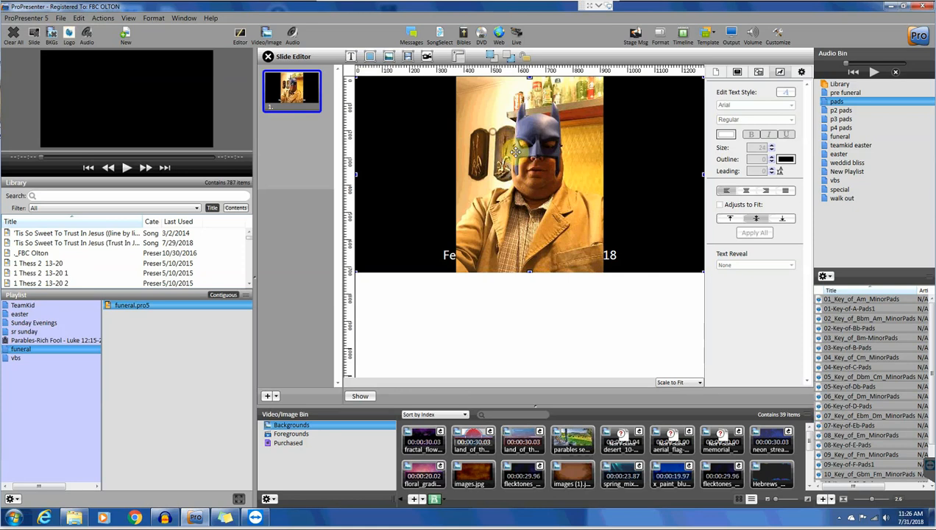
- Move and shrink the photo so it sits above the In Loving Memory text
{"action": "left_click_drag", "start_coordinate": [499, 140], "coordinate": [521, 159]}
{"action": "left_click_drag", "start_coordinate": [380, 98], "coordinate": [526, 149]}
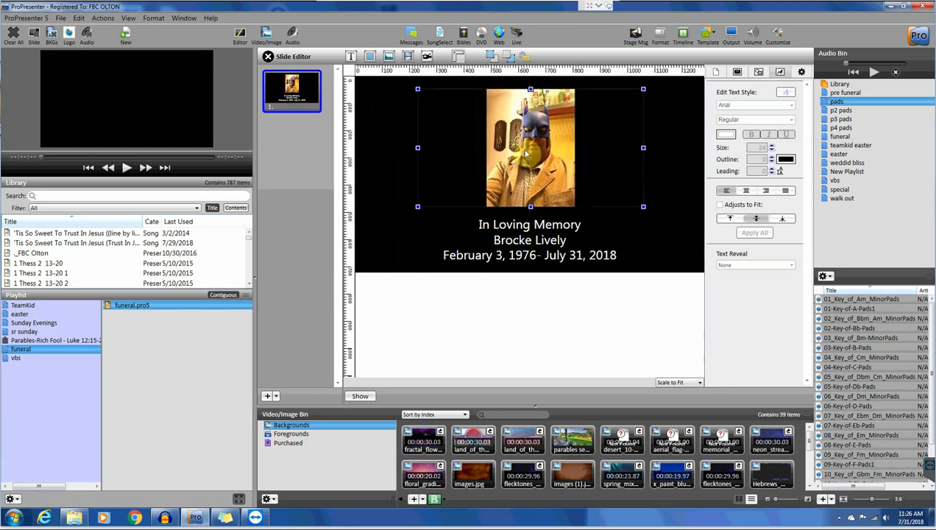
{"action": "left_click", "coordinate": [397, 225]}
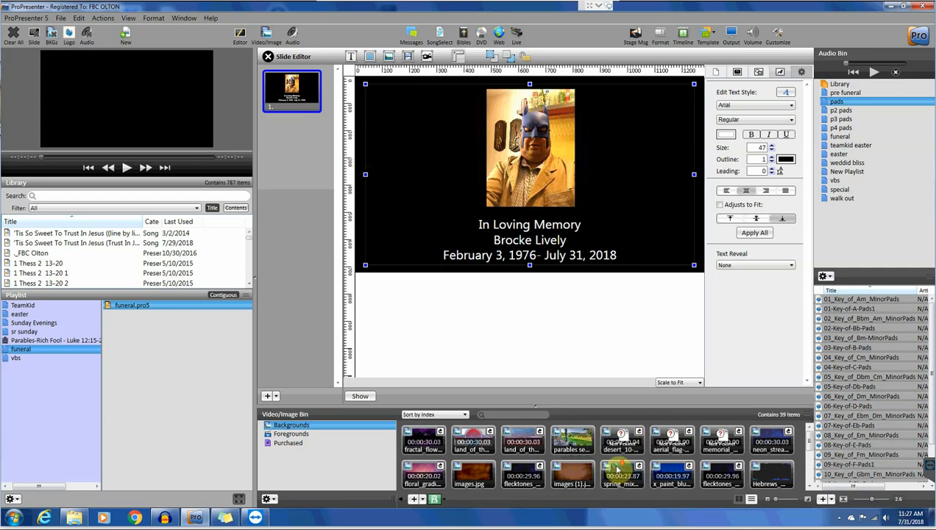
- Preview the golden field background, close the Slide Editor and send the memorial slide live
{"action": "scroll", "coordinate": [616, 465], "scroll_direction": "down", "scroll_amount": 1}
{"action": "scroll", "coordinate": [617, 466], "scroll_direction": "down", "scroll_amount": 2}
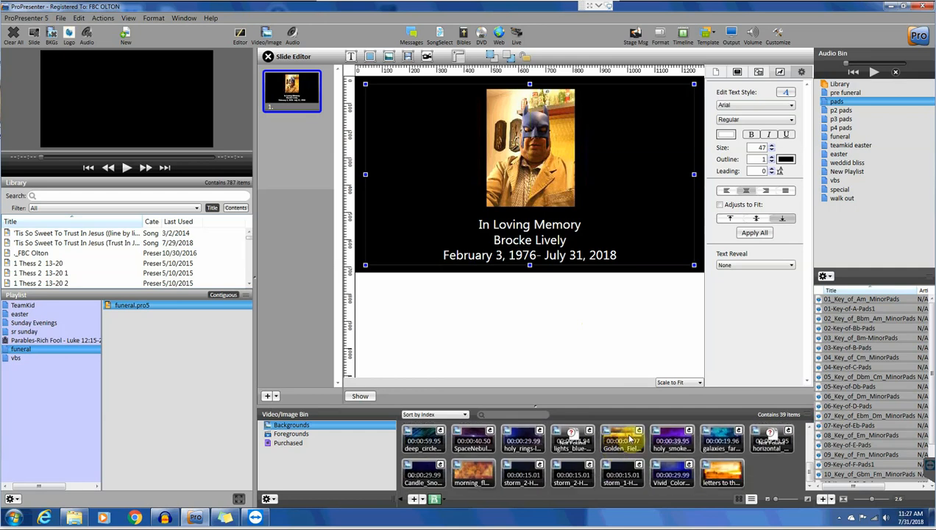
{"action": "left_click", "coordinate": [628, 439]}
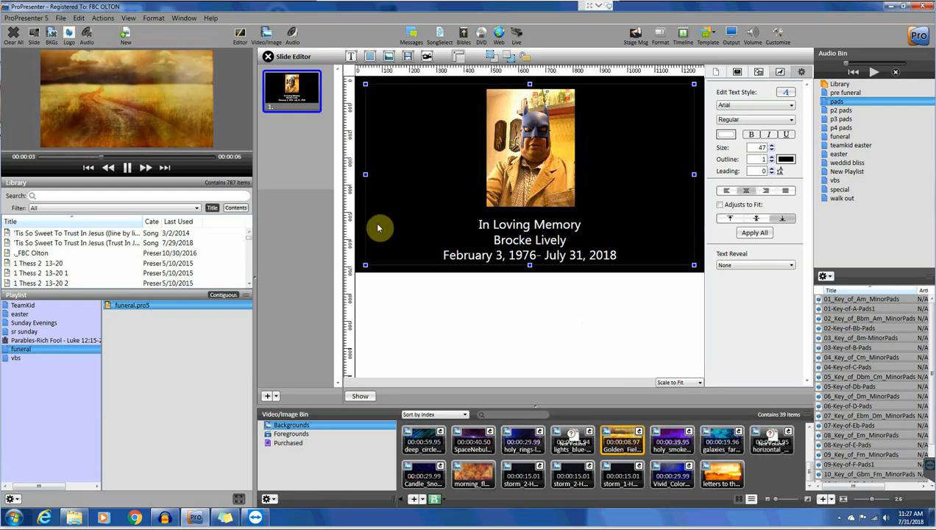
{"action": "left_click", "coordinate": [114, 83]}
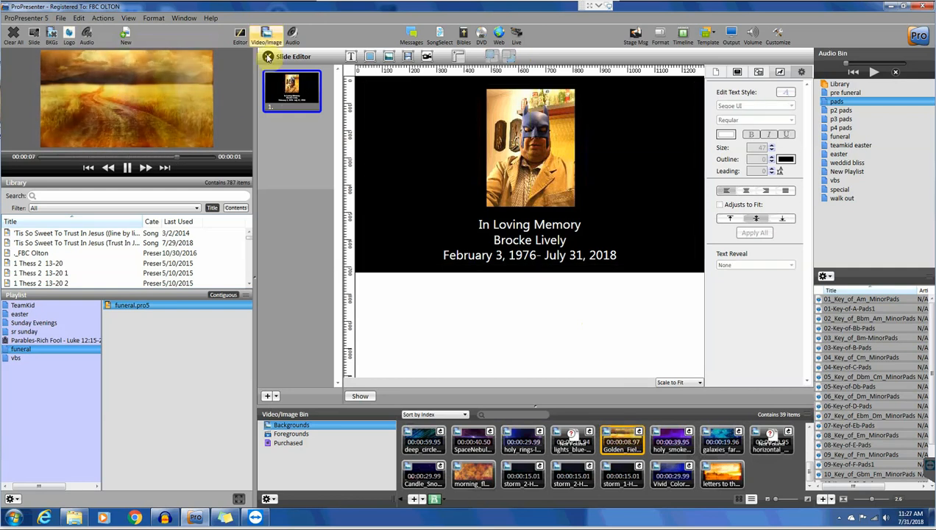
{"action": "left_click", "coordinate": [268, 57]}
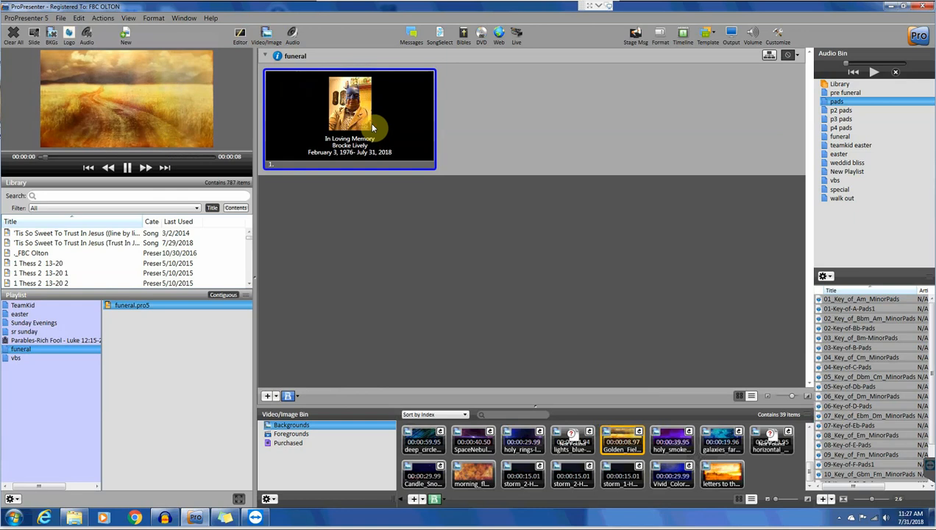
{"action": "left_click", "coordinate": [372, 128]}
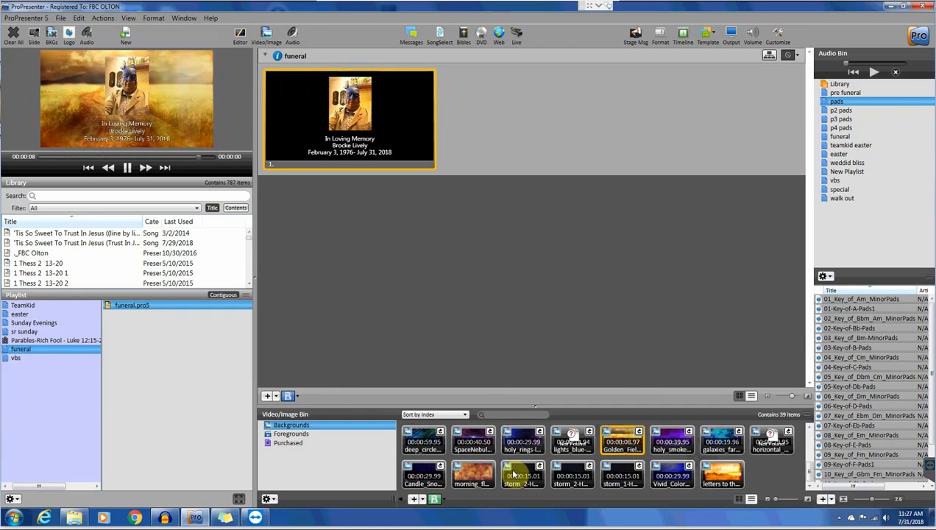
- Switch the live background to the purple fractal_flow video and bring the Word service order back
{"action": "scroll", "coordinate": [485, 472], "scroll_direction": "up", "scroll_amount": 1}
{"action": "scroll", "coordinate": [487, 479], "scroll_direction": "up", "scroll_amount": 1}
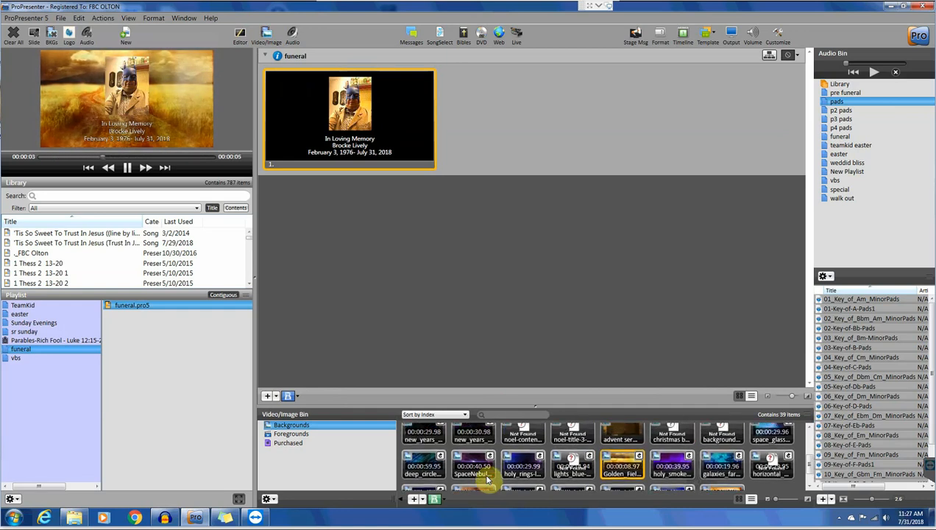
{"action": "scroll", "coordinate": [487, 479], "scroll_direction": "up", "scroll_amount": 2}
{"action": "scroll", "coordinate": [487, 480], "scroll_direction": "up", "scroll_amount": 2}
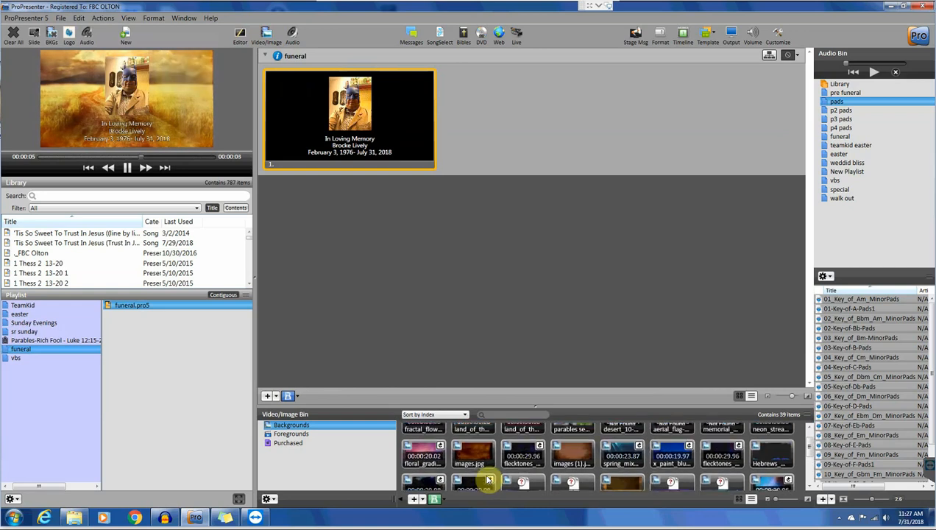
{"action": "scroll", "coordinate": [486, 479], "scroll_direction": "up", "scroll_amount": 1}
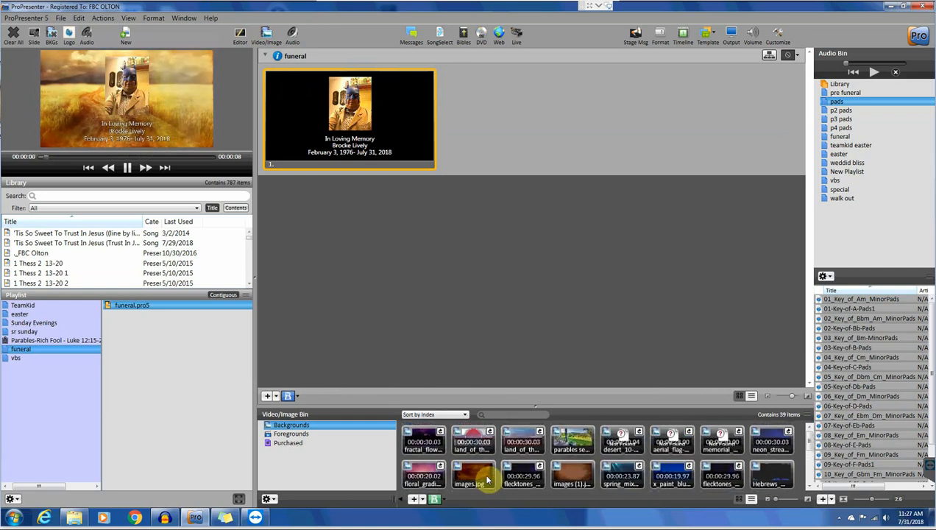
{"action": "left_click", "coordinate": [425, 438]}
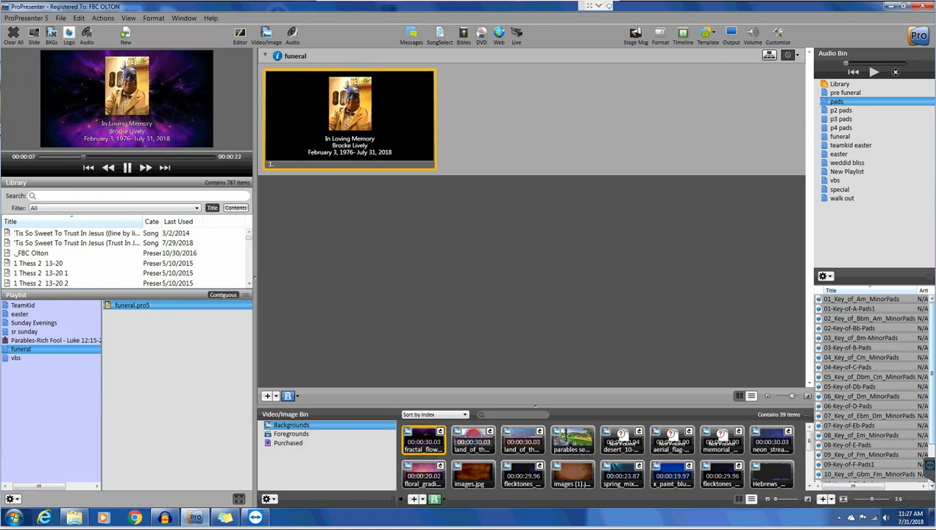
{"action": "left_click_drag", "start_coordinate": [935, 207], "coordinate": [648, 146]}
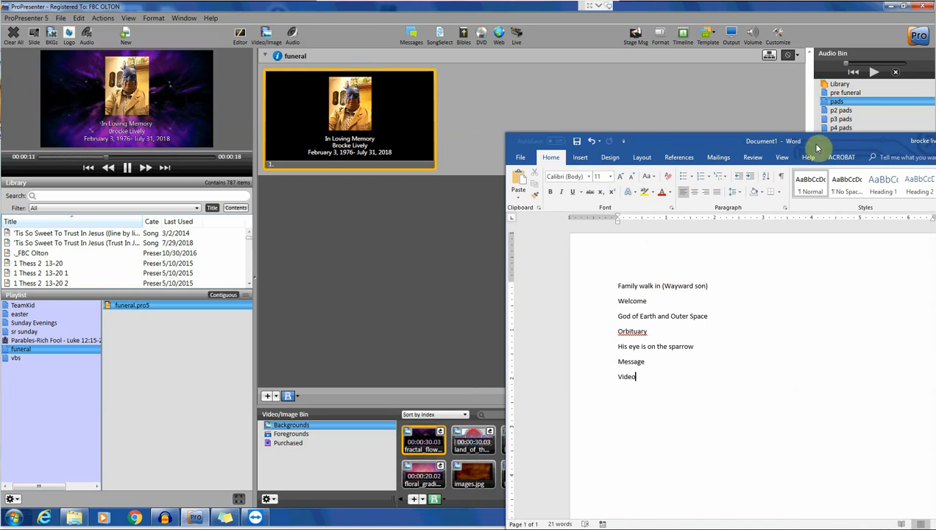
{"action": "left_click_drag", "start_coordinate": [814, 148], "coordinate": [935, 287]}
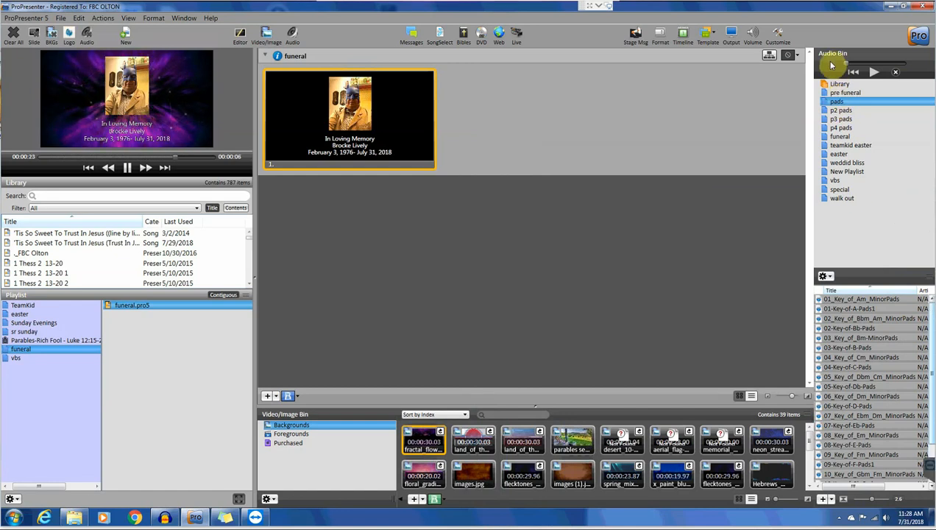
- Delete the Amazing Grace track from the pre funeral audio playlist
{"action": "left_click", "coordinate": [839, 93]}
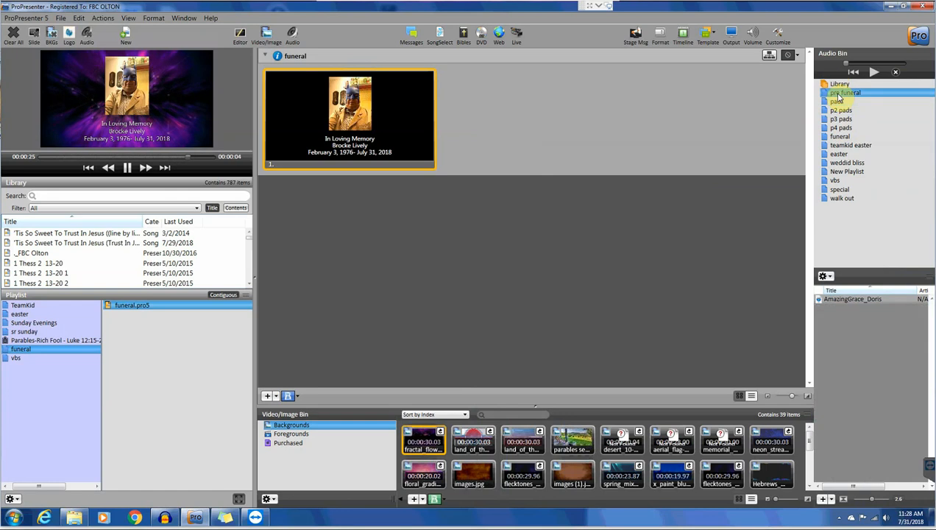
{"action": "right_click", "coordinate": [841, 296]}
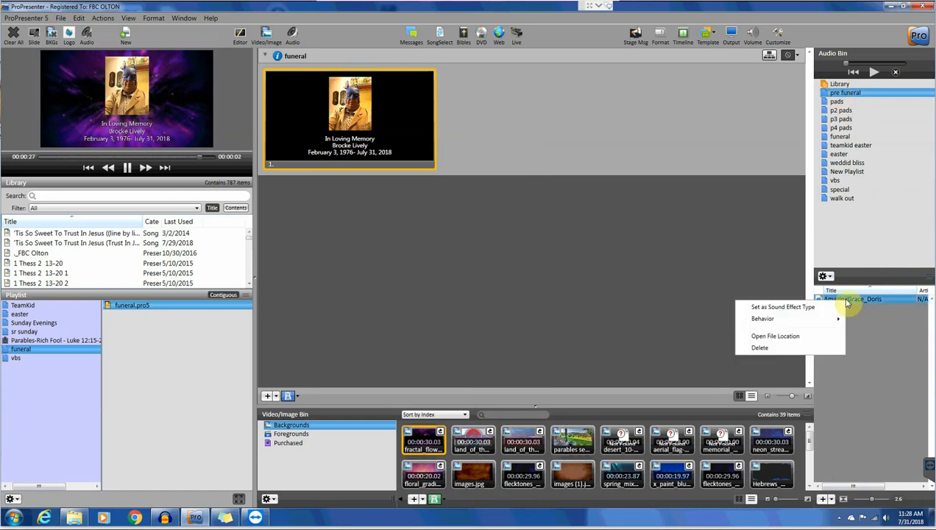
{"action": "left_click", "coordinate": [761, 347]}
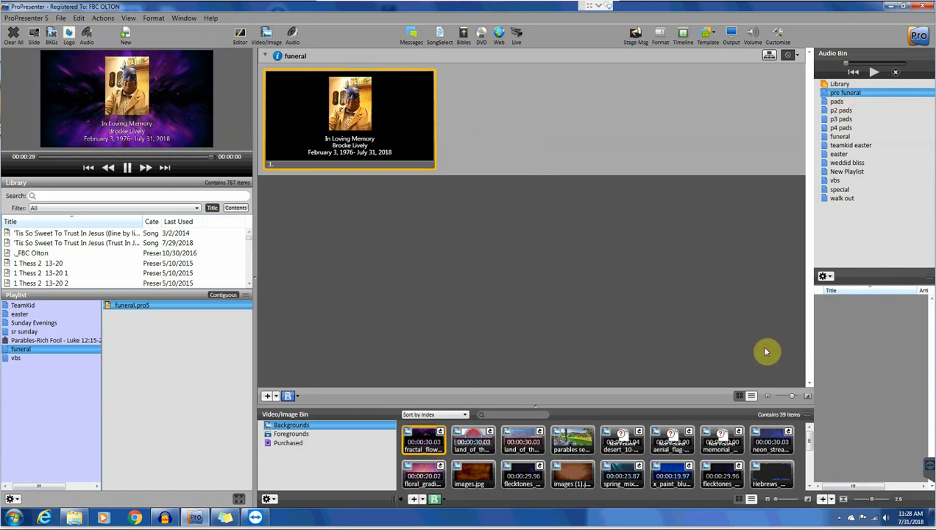
- Import 03 Carry On Wayward Son from the funeral test folder into the playlist
{"action": "left_click", "coordinate": [822, 500]}
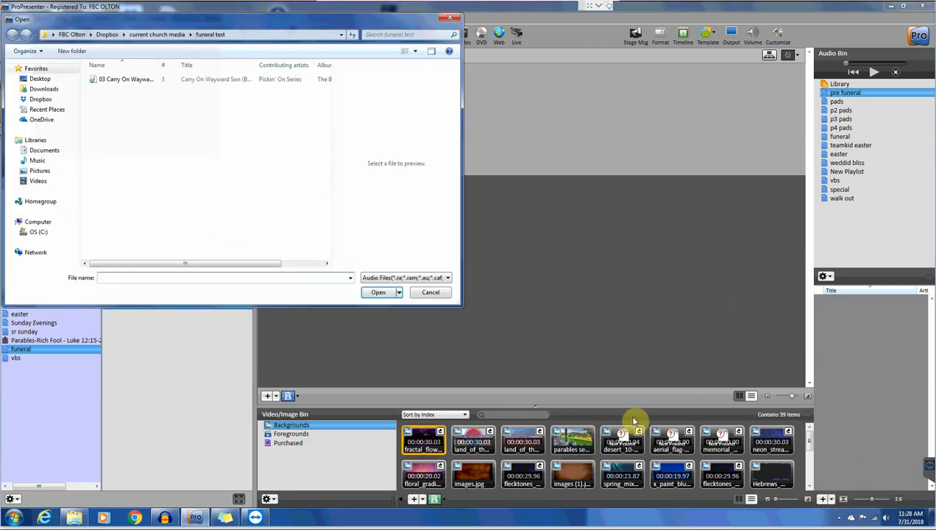
{"action": "left_click", "coordinate": [42, 99]}
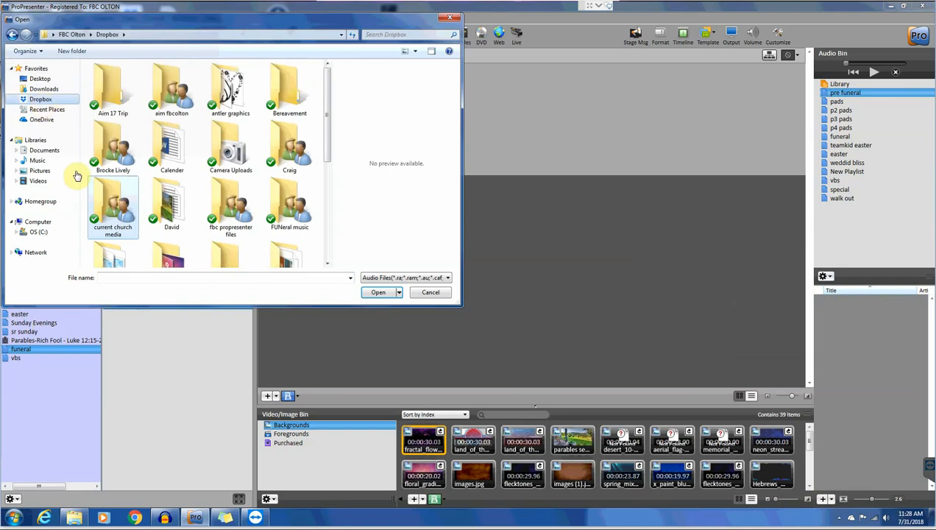
{"action": "double_click", "coordinate": [112, 207]}
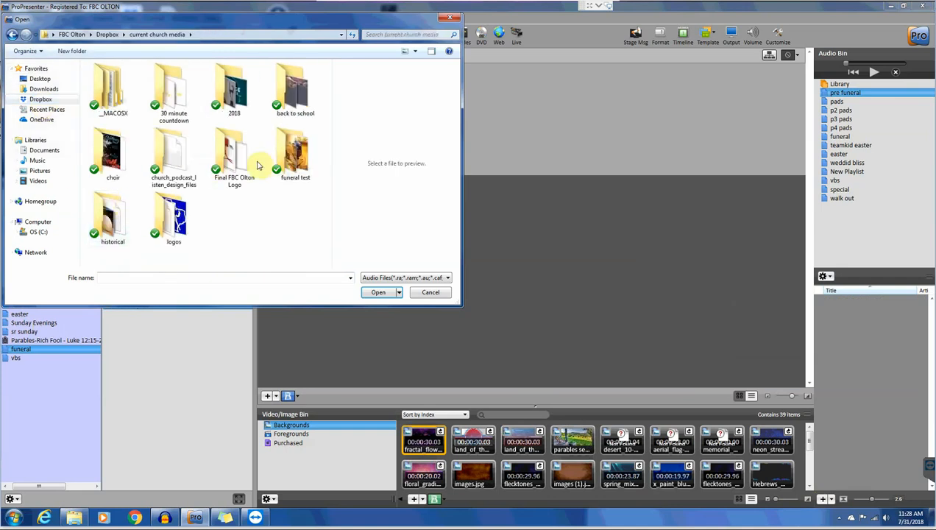
{"action": "double_click", "coordinate": [296, 154]}
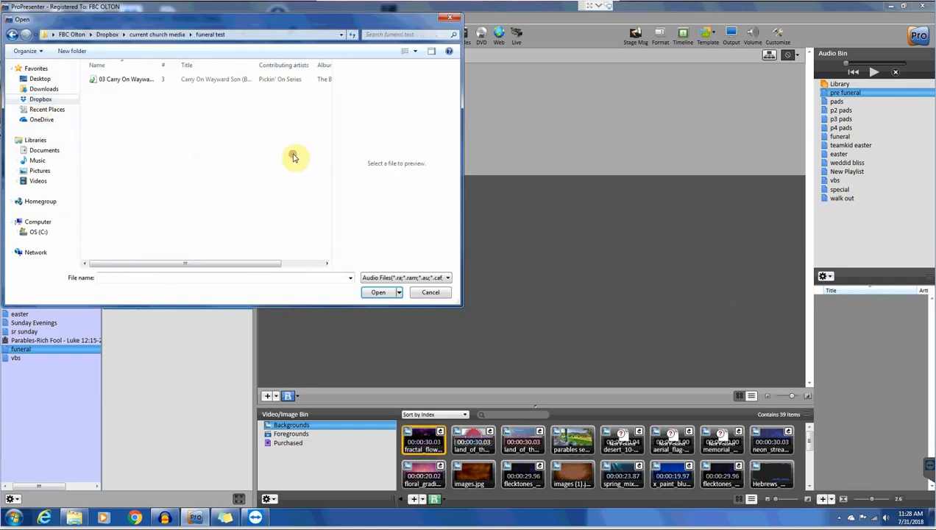
{"action": "left_click", "coordinate": [107, 81]}
{"action": "left_click", "coordinate": [383, 292]}
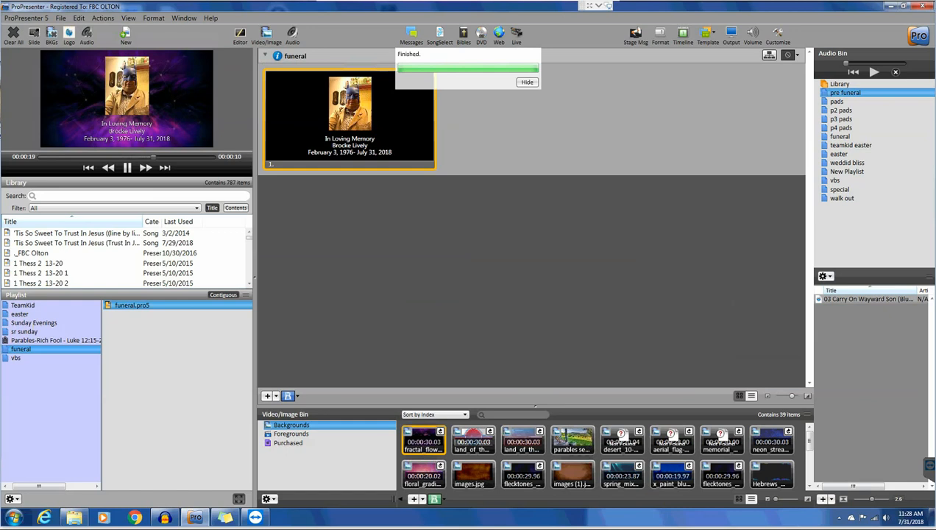
{"action": "left_click_drag", "start_coordinate": [935, 249], "coordinate": [869, 235]}
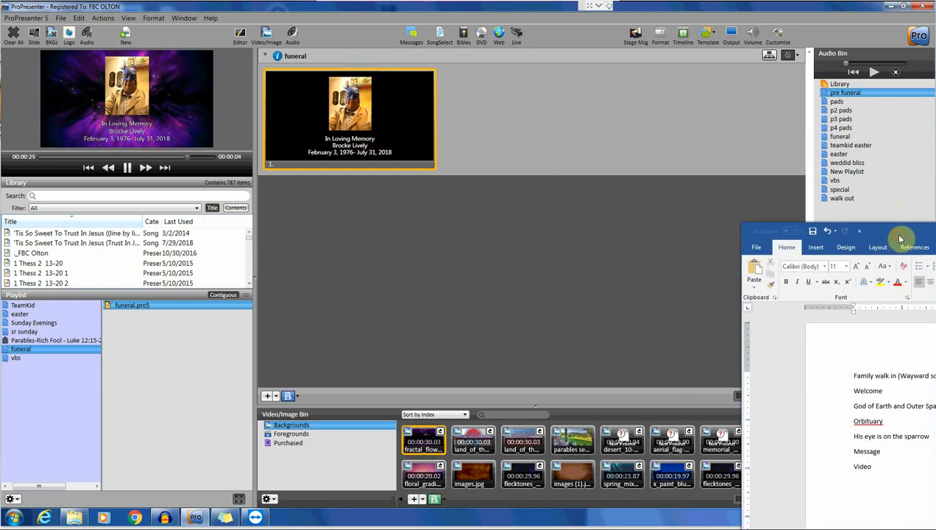
- Find O God Of Earth And Outer Space in the library and drag it into the funeral playlist
{"action": "left_click_drag", "start_coordinate": [899, 238], "coordinate": [935, 243]}
{"action": "left_click", "coordinate": [156, 197]}
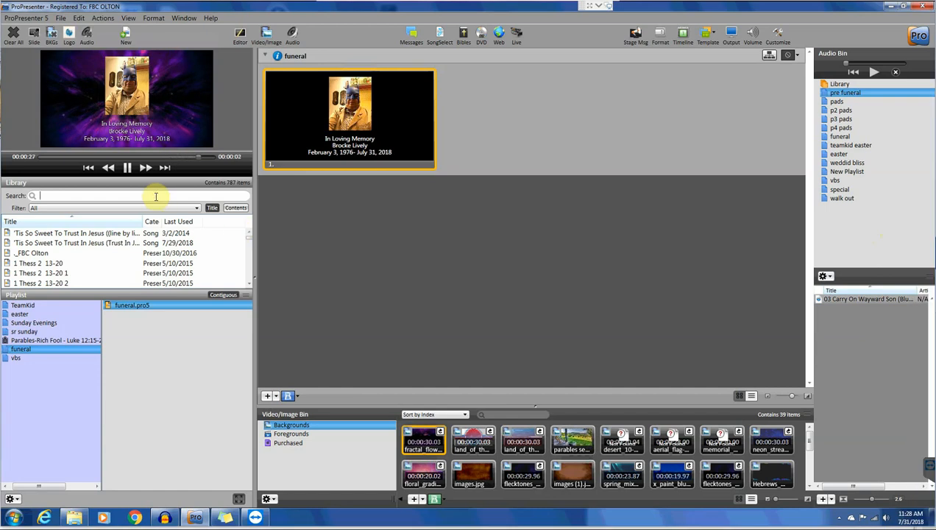
{"action": "type", "text": "gr"}
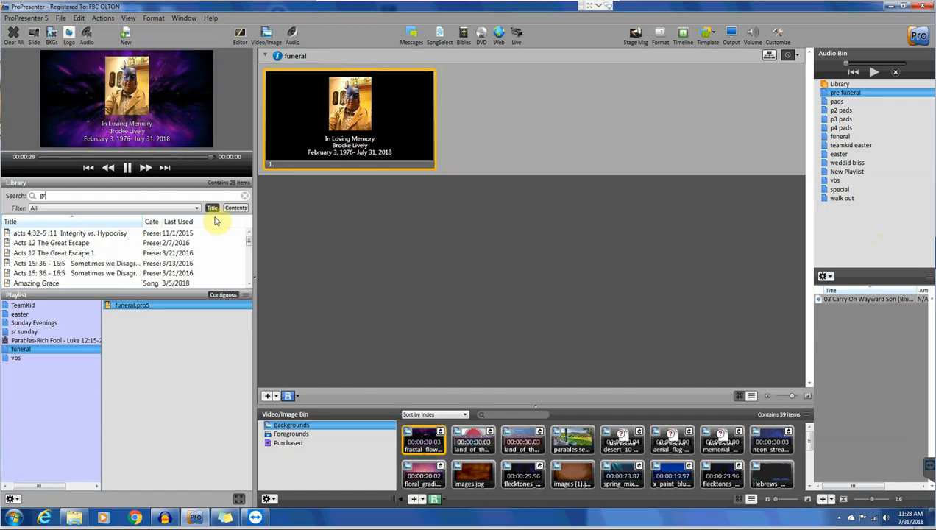
{"action": "key", "text": "BackSpace"}
{"action": "type", "text": "od"}
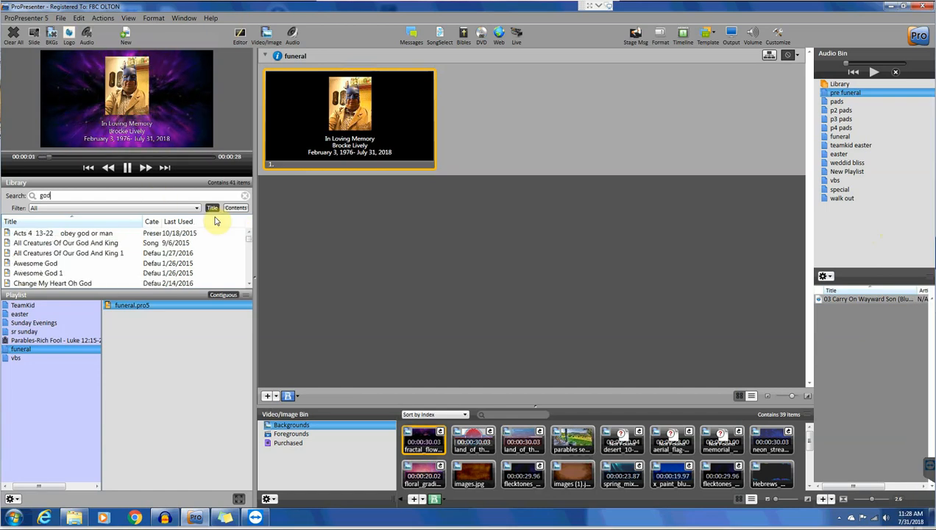
{"action": "type", "text": " of ear"}
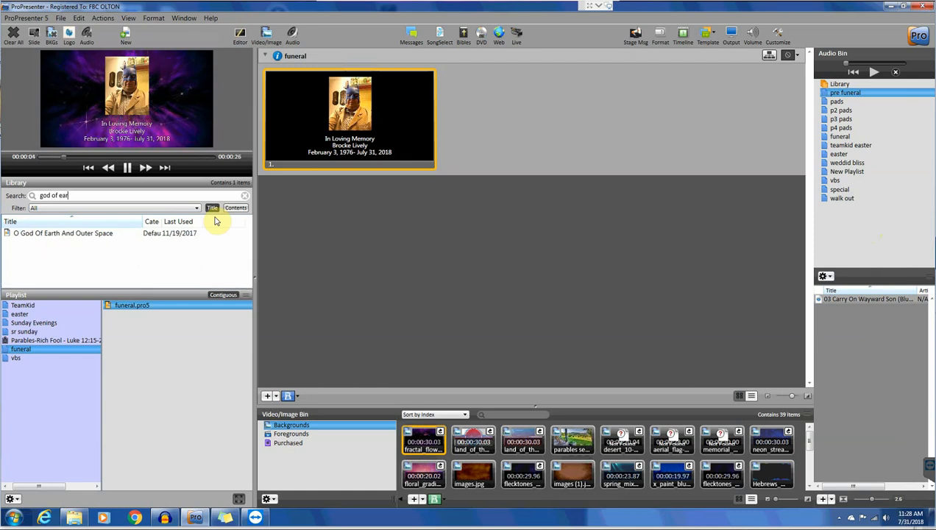
{"action": "left_click", "coordinate": [73, 234]}
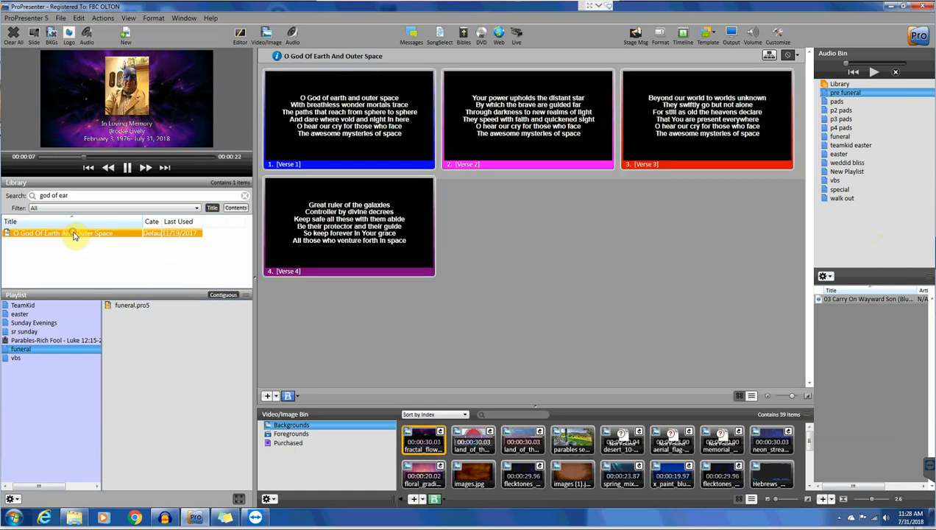
{"action": "left_click_drag", "start_coordinate": [74, 234], "coordinate": [156, 343]}
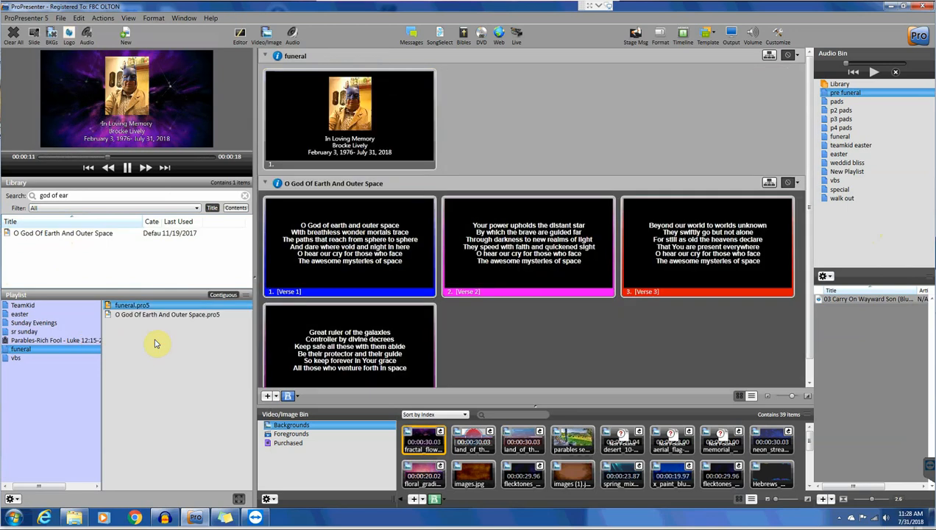
- Check the Word service order, search the library for 'his eye is on', then clear the search
{"action": "left_click_drag", "start_coordinate": [935, 254], "coordinate": [582, 181]}
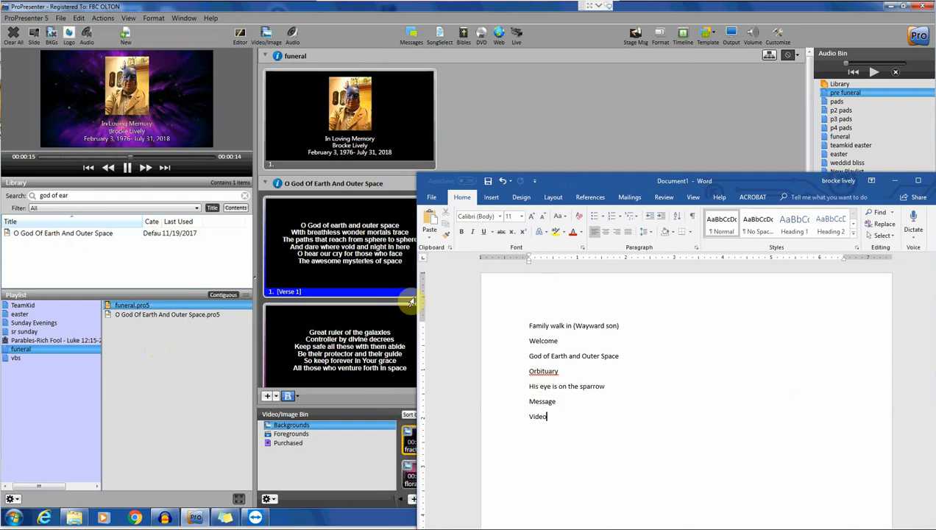
{"action": "left_click", "coordinate": [350, 112]}
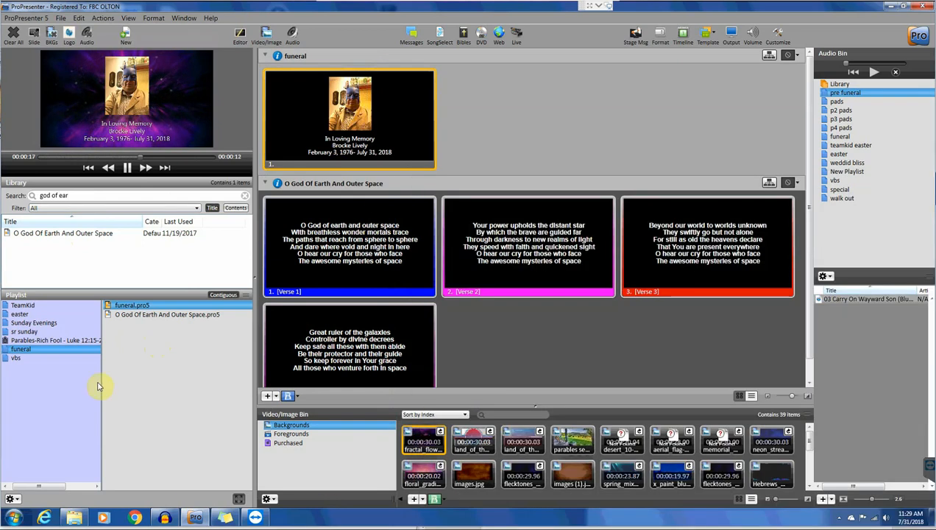
{"action": "left_click", "coordinate": [935, 253]}
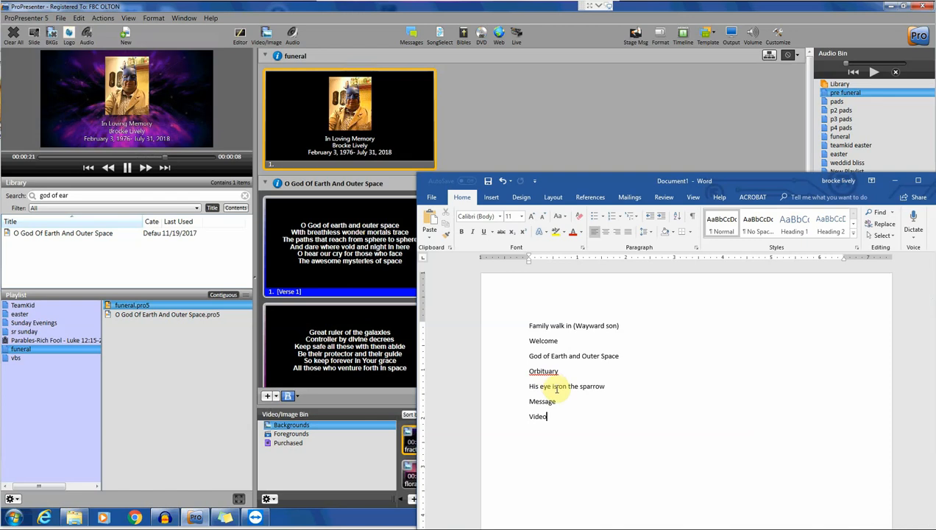
{"action": "left_click", "coordinate": [77, 197]}
{"action": "left_click_drag", "start_coordinate": [78, 197], "coordinate": [13, 188]}
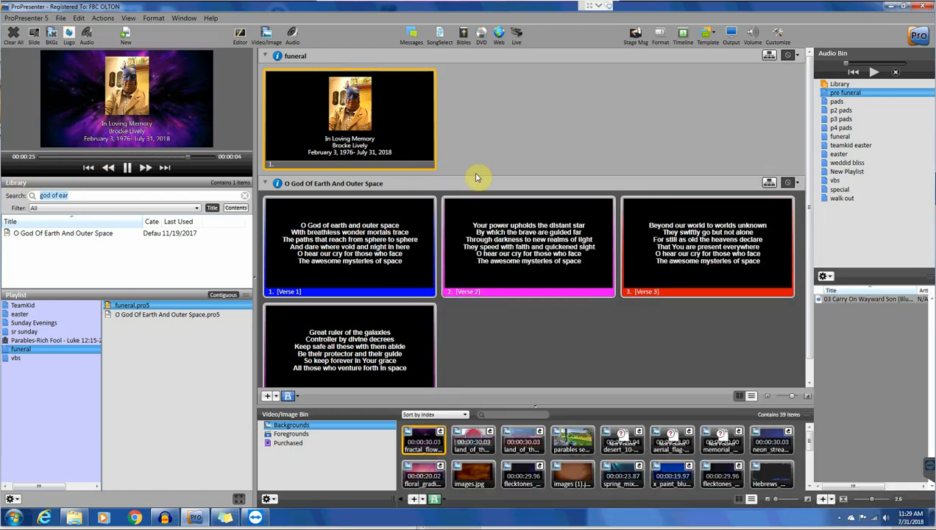
{"action": "type", "text": "his"}
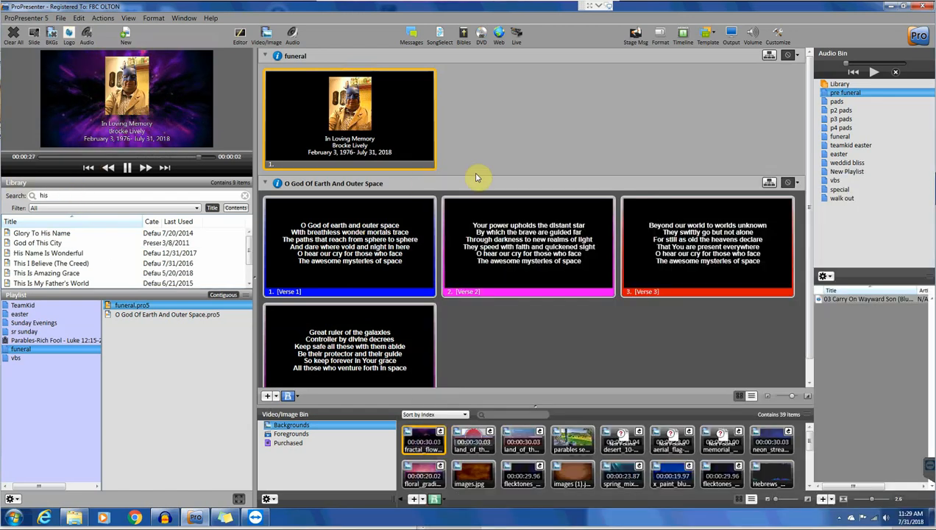
{"action": "type", "text": " eye is "}
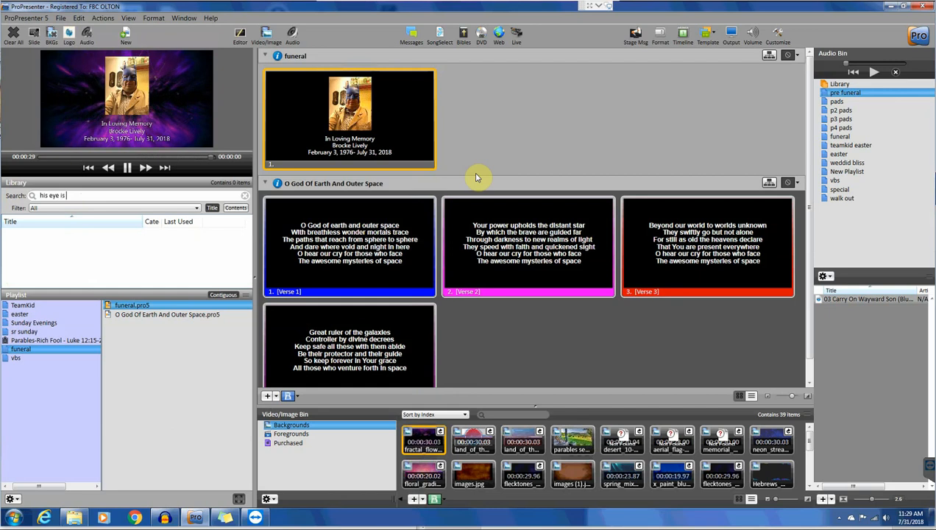
{"action": "type", "text": "on t"}
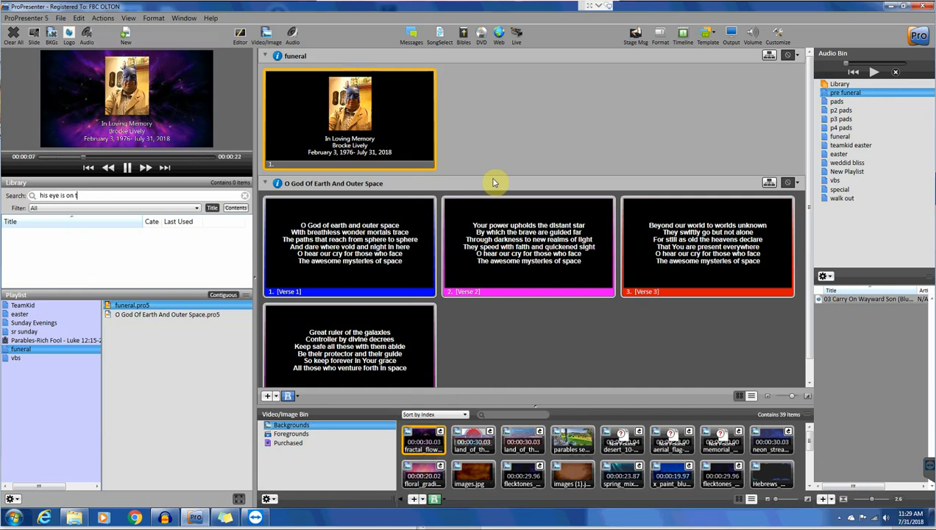
{"action": "key", "text": "BackSpace"}
{"action": "key", "text": "BackSpace"}
{"action": "key", "text": "BackSpace"}
{"action": "key", "text": "BackSpace"}
{"action": "key", "text": "BackSpace"}
{"action": "key", "text": "BackSpace"}
{"action": "key", "text": "BackSpace"}
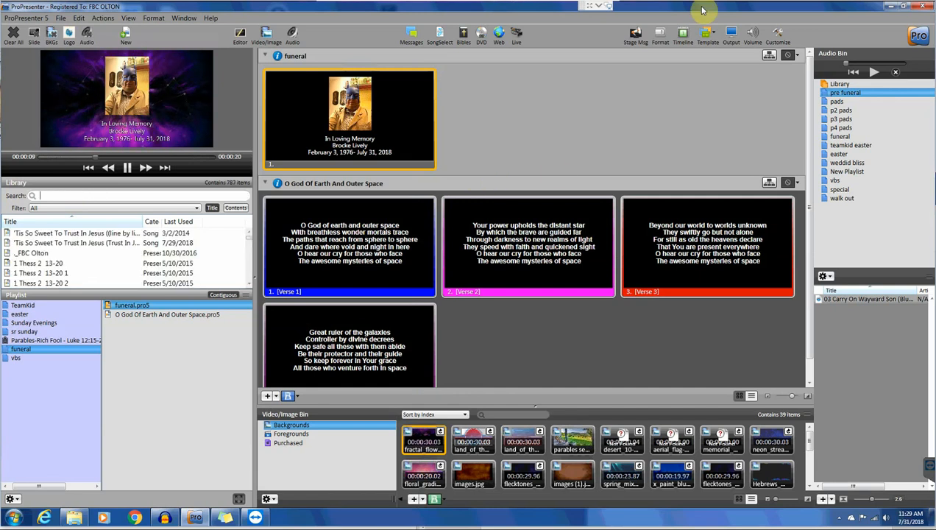
- Search SongSelect for His Eye Is On The Sparrow and pick the Why Should I Feel Discouraged version
{"action": "left_click", "coordinate": [442, 41]}
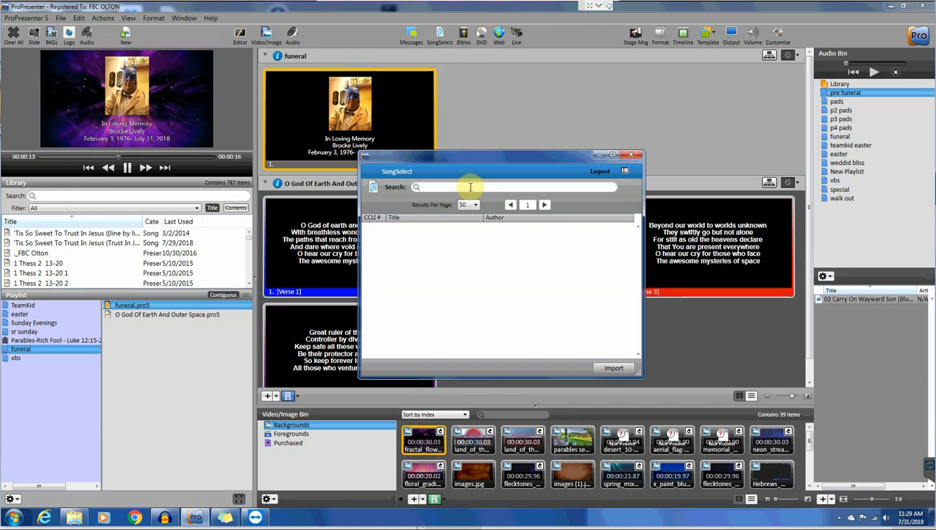
{"action": "left_click", "coordinate": [469, 187]}
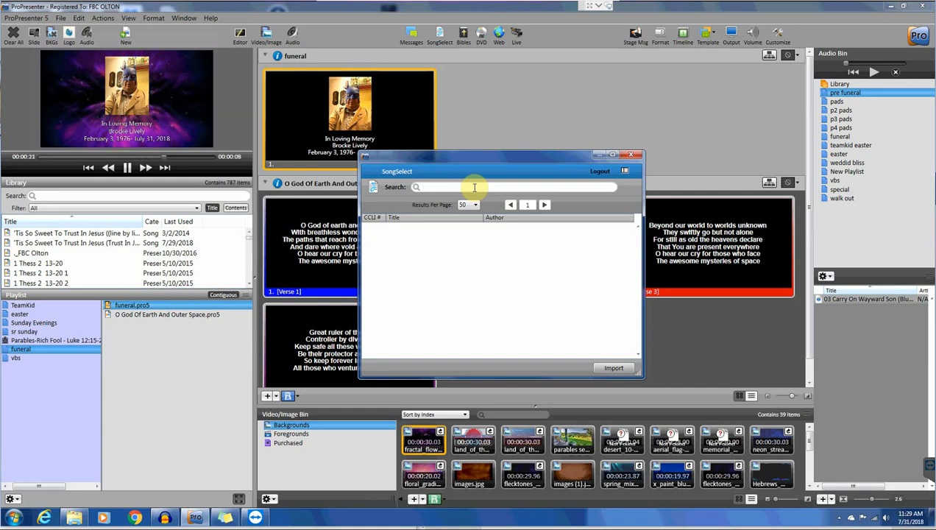
{"action": "type", "text": "his eye is on the sparrow"}
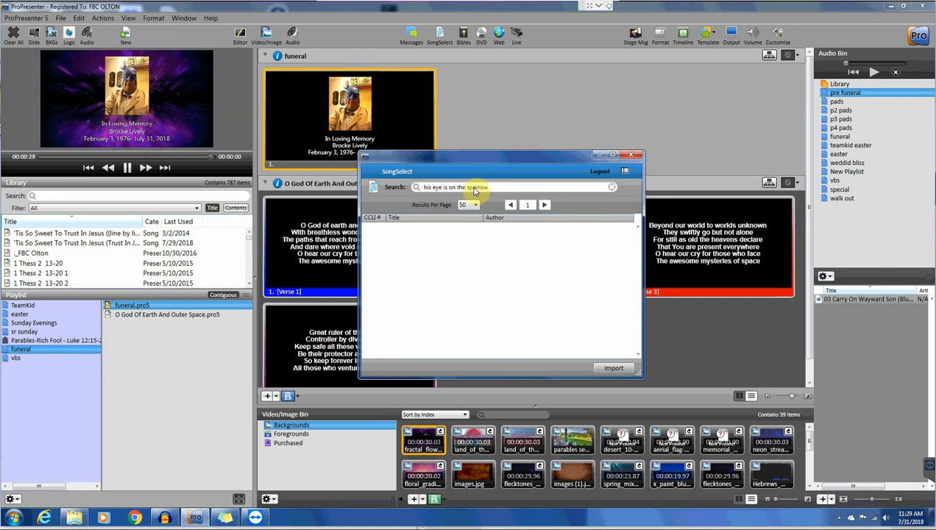
{"action": "key", "text": "Return"}
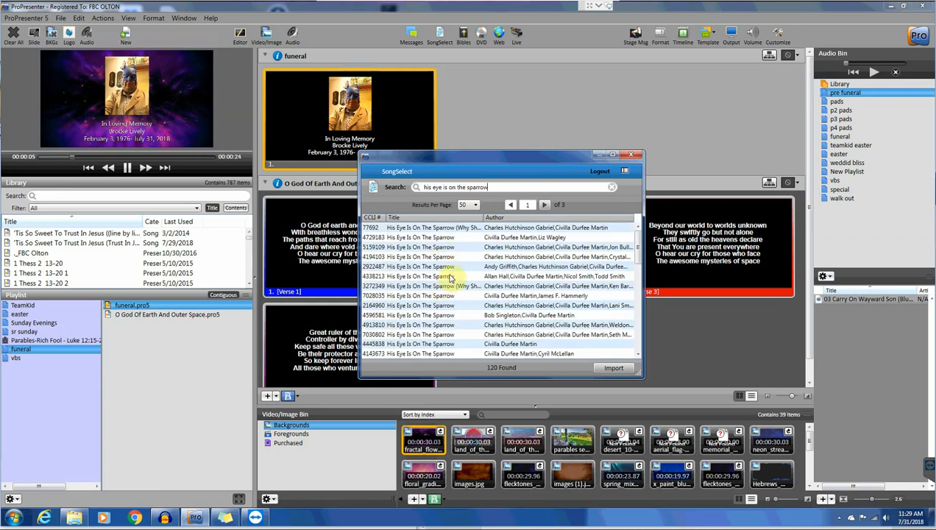
{"action": "scroll", "coordinate": [452, 278], "scroll_direction": "down", "scroll_amount": 6}
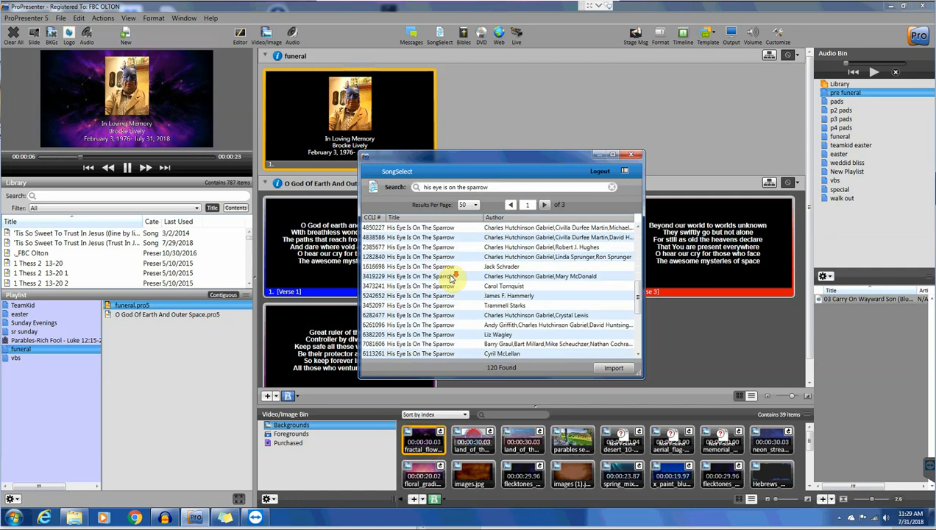
{"action": "scroll", "coordinate": [452, 278], "scroll_direction": "down", "scroll_amount": 5}
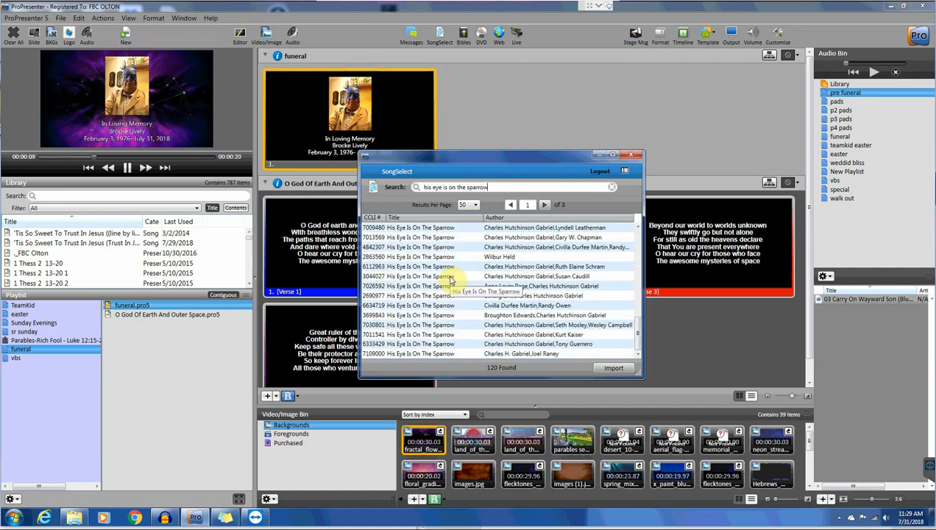
{"action": "scroll", "coordinate": [451, 279], "scroll_direction": "up", "scroll_amount": 10}
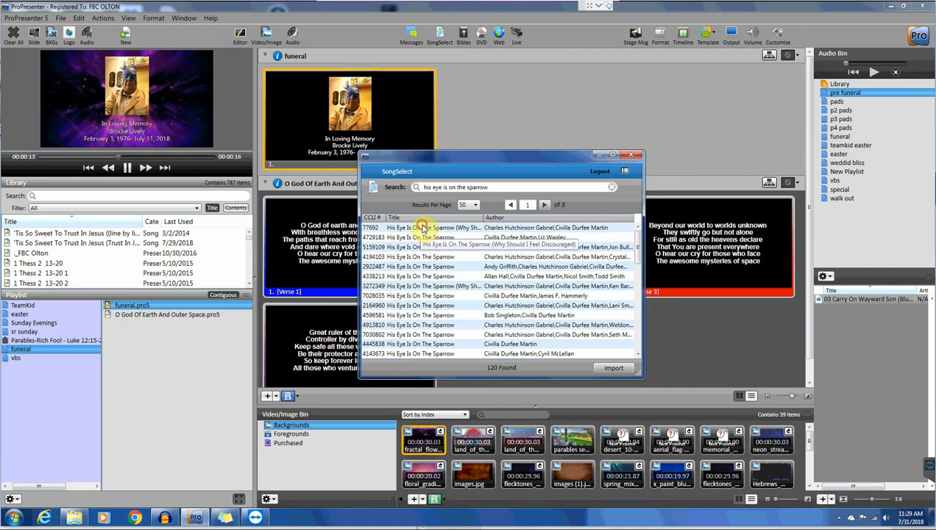
{"action": "mouse_move", "coordinate": [424, 230]}
{"action": "scroll", "coordinate": [751, 251], "scroll_direction": "down", "scroll_amount": 3}
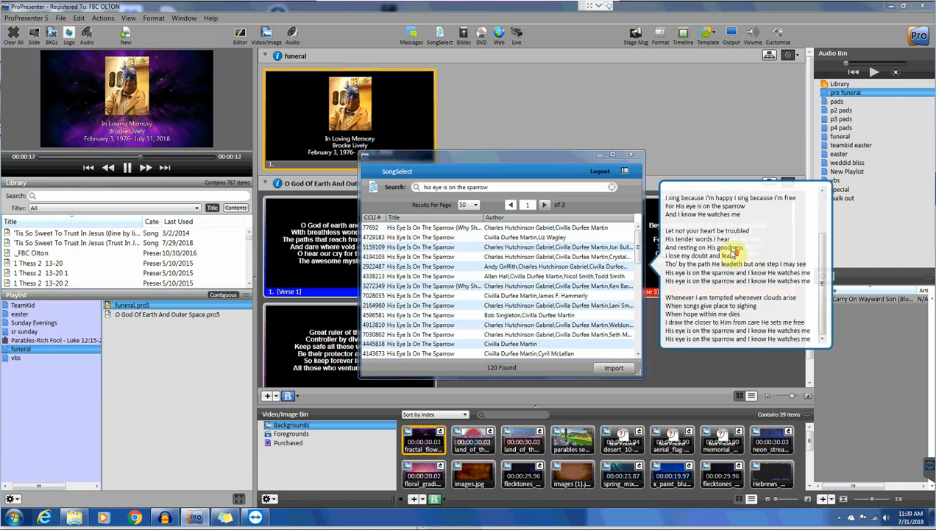
{"action": "scroll", "coordinate": [731, 254], "scroll_direction": "up", "scroll_amount": 3}
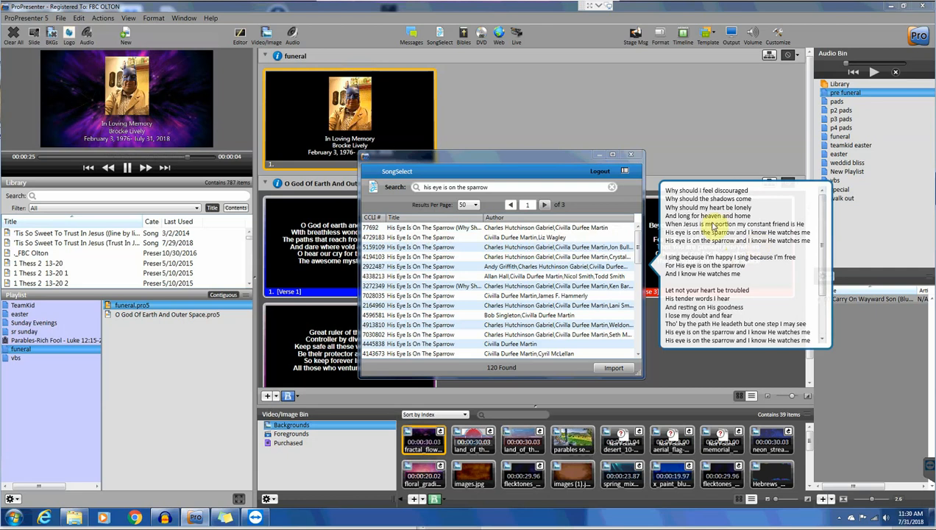
{"action": "left_click", "coordinate": [423, 229]}
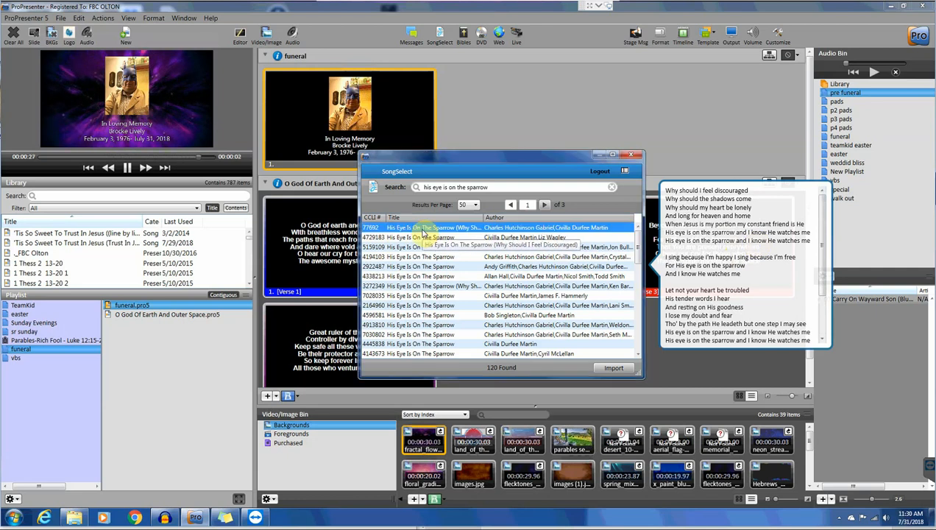
- Import the song's lyrics using the bold text Template 1 and close SongSelect
{"action": "left_click", "coordinate": [611, 369]}
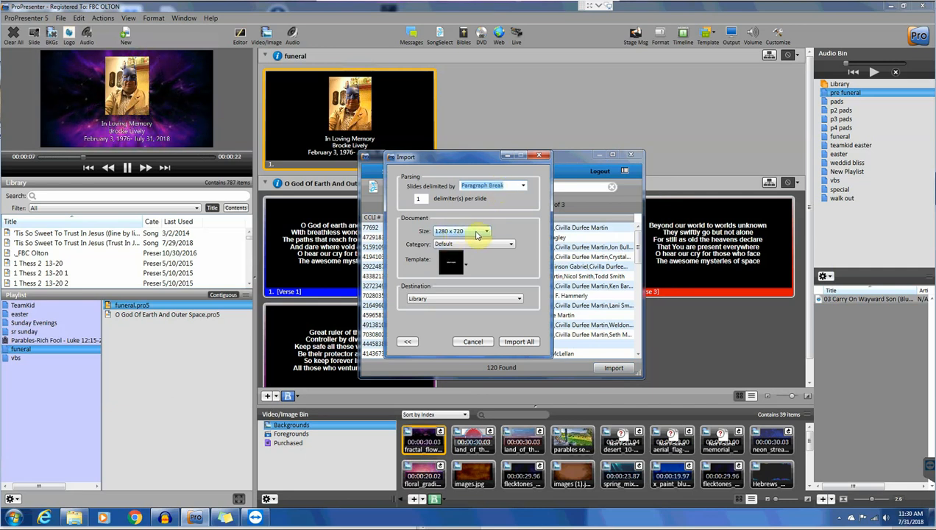
{"action": "left_click", "coordinate": [463, 266]}
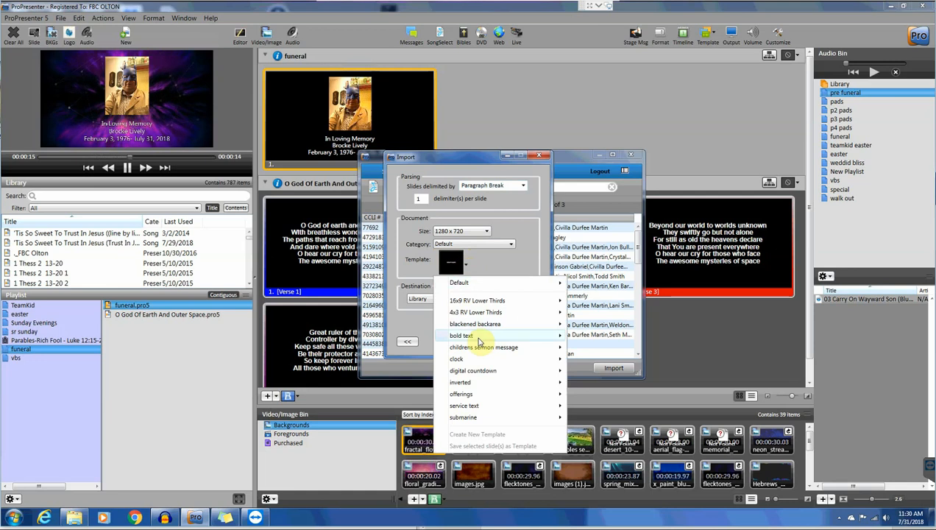
{"action": "mouse_move", "coordinate": [478, 341]}
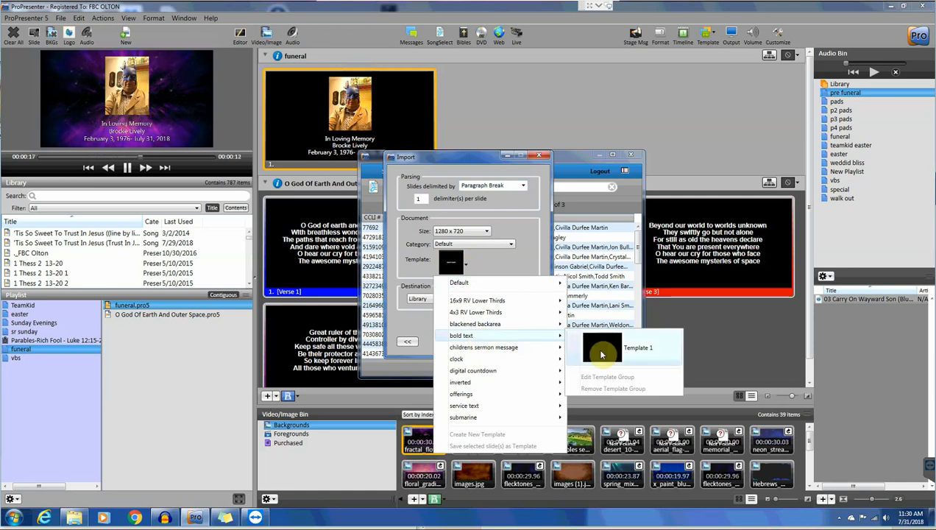
{"action": "left_click", "coordinate": [601, 355]}
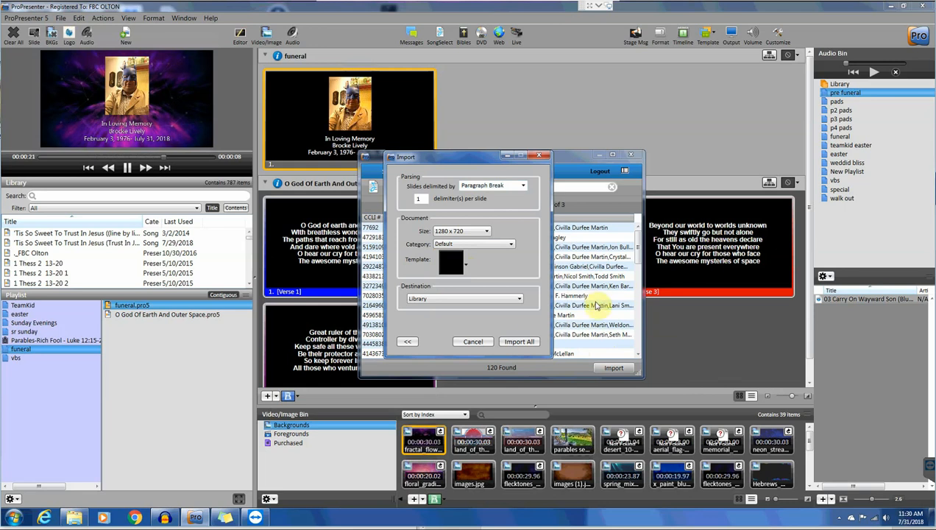
{"action": "left_click", "coordinate": [517, 343]}
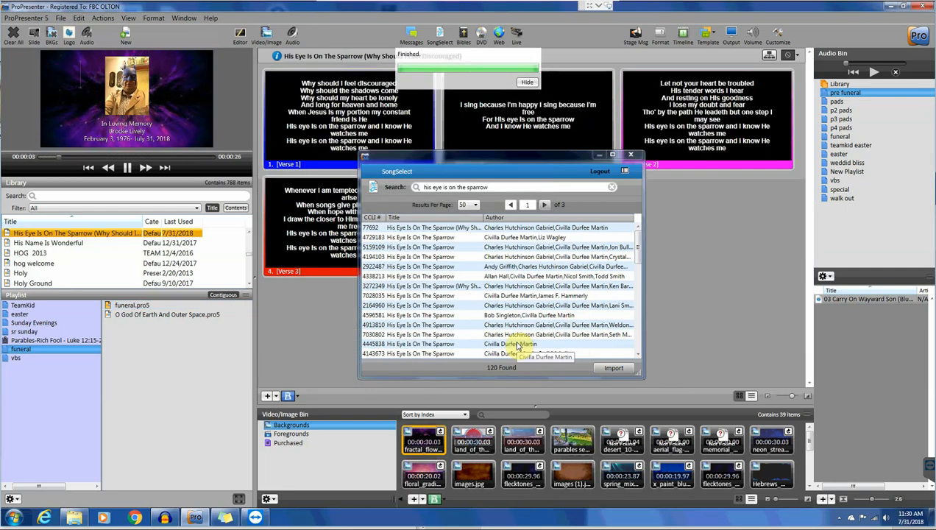
{"action": "left_click", "coordinate": [627, 153]}
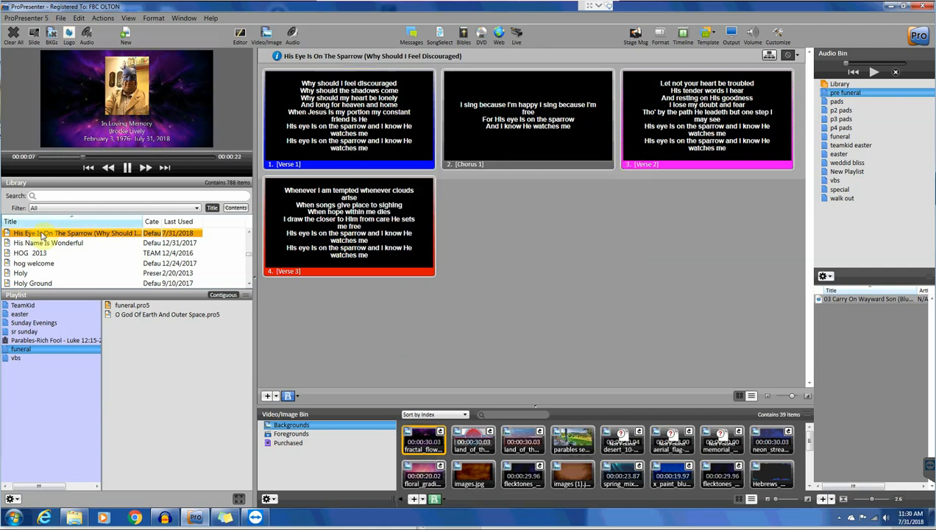
- Drag His Eye Is On The Sparrow into the funeral playlist, then return to the Word order
{"action": "left_click_drag", "start_coordinate": [83, 239], "coordinate": [150, 340]}
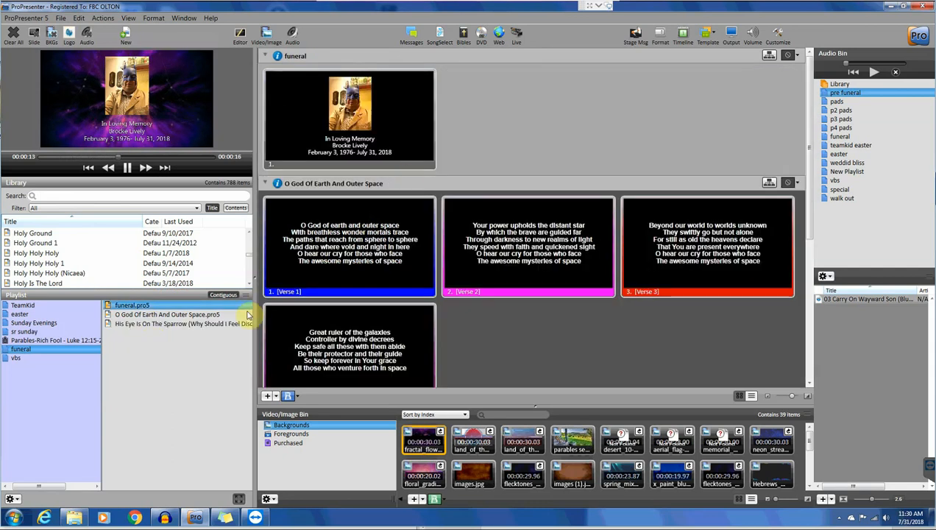
{"action": "left_click", "coordinate": [365, 117]}
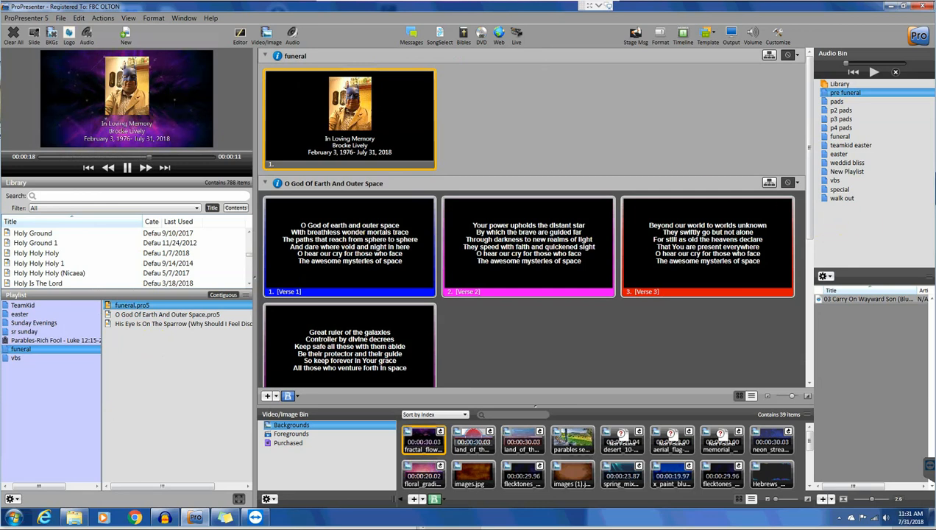
{"action": "key", "text": "alt+Tab"}
- Review the Word order-of-service list, minimize Word, and open the funeral test folder
{"action": "scroll", "coordinate": [665, 353], "scroll_direction": "down", "scroll_amount": 2}
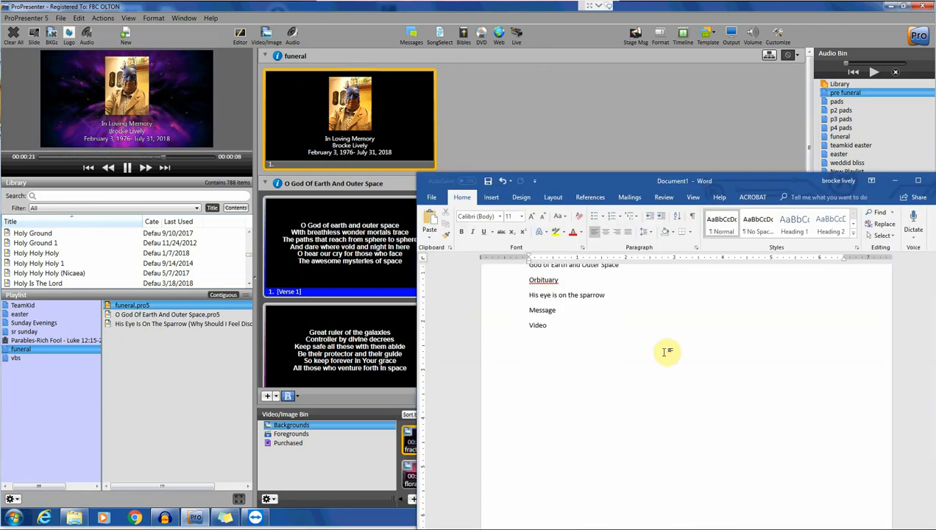
{"action": "scroll", "coordinate": [567, 313], "scroll_direction": "up", "scroll_amount": 2}
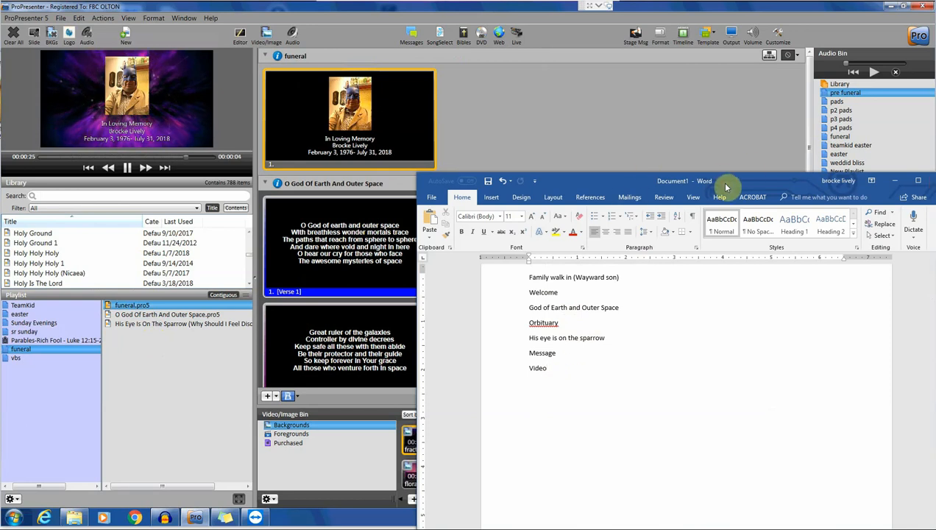
{"action": "left_click", "coordinate": [894, 182]}
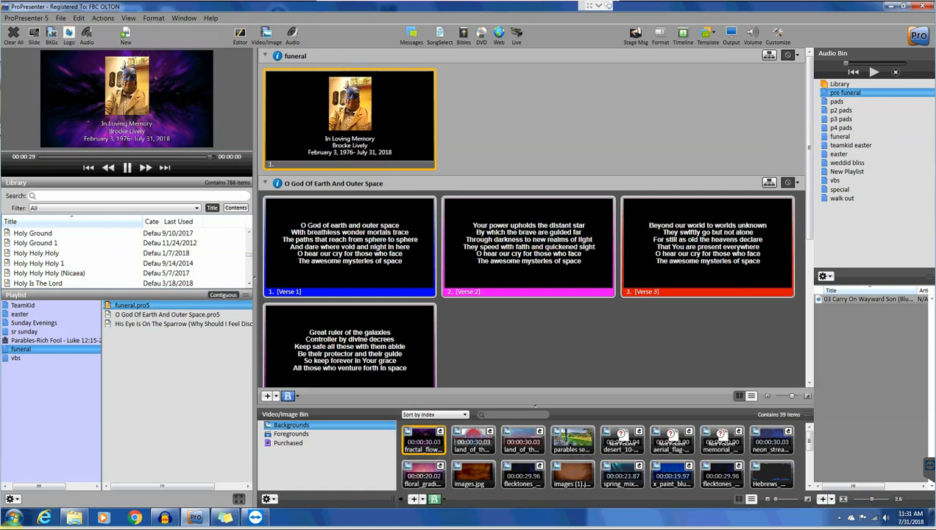
{"action": "left_click", "coordinate": [75, 520]}
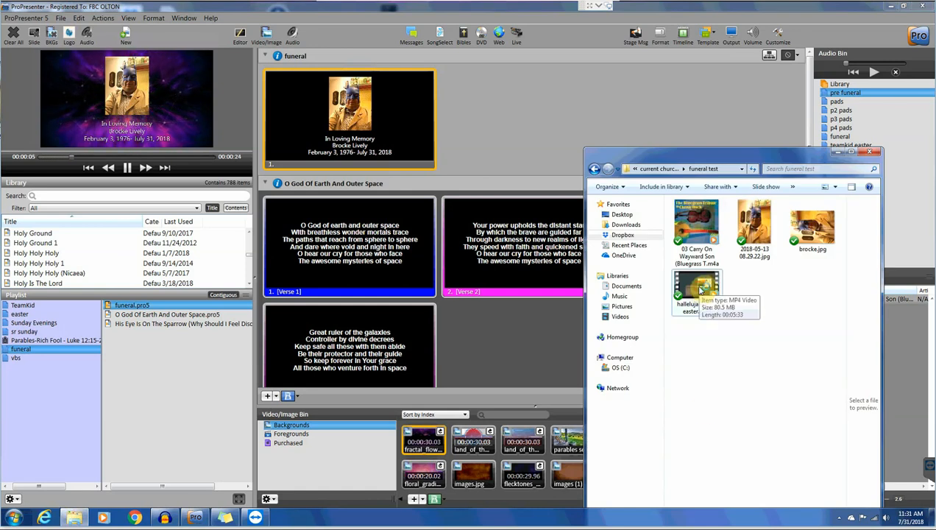
{"action": "left_click", "coordinate": [700, 291]}
{"action": "left_click_drag", "start_coordinate": [700, 290], "coordinate": [196, 352]}
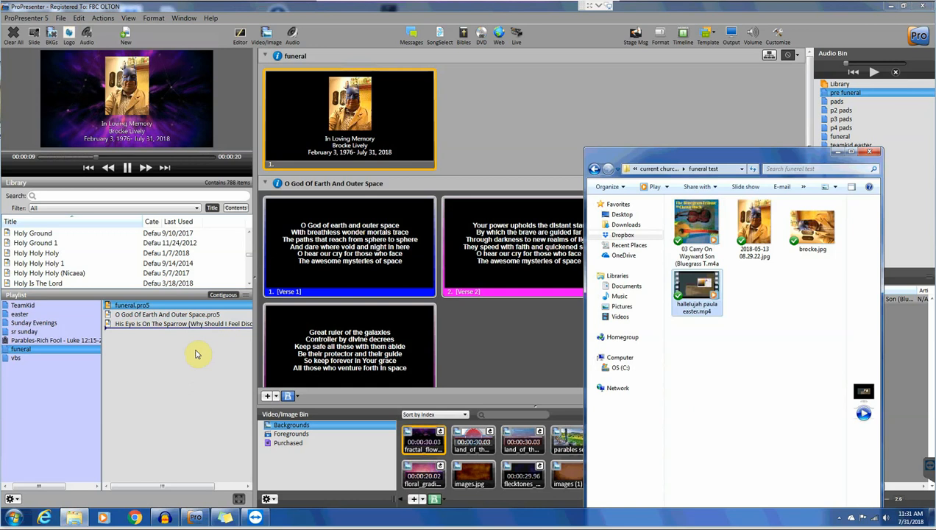
{"action": "left_click", "coordinate": [196, 355]}
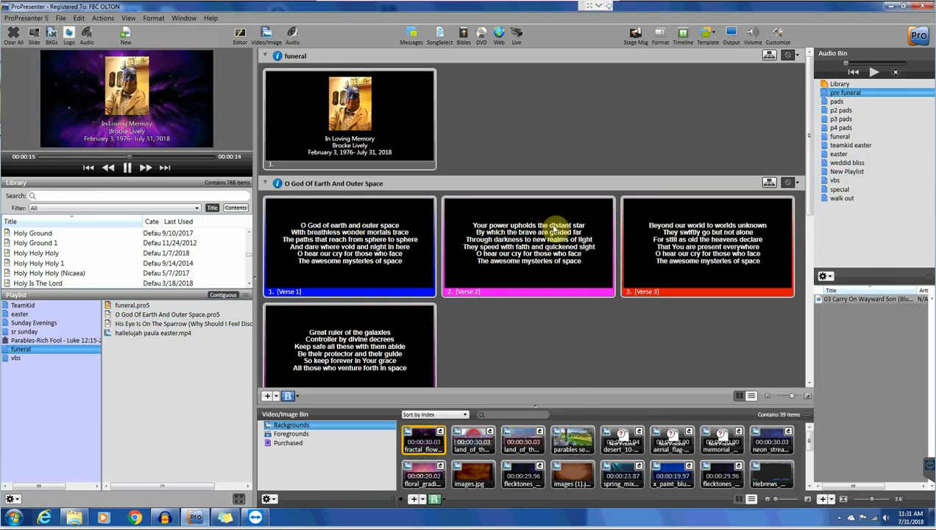
- Test-play the hallelujah video cue live
{"action": "scroll", "coordinate": [552, 246], "scroll_direction": "down", "scroll_amount": 5}
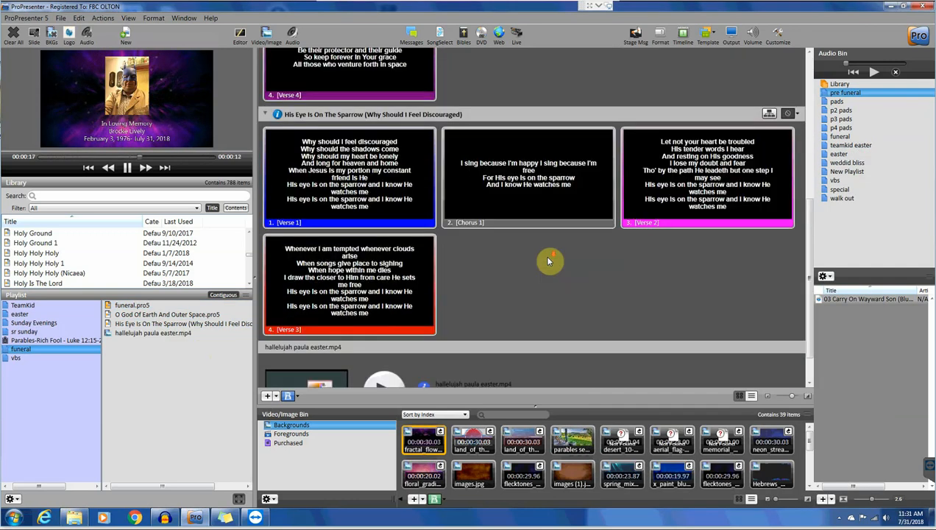
{"action": "scroll", "coordinate": [548, 261], "scroll_direction": "down", "scroll_amount": 2}
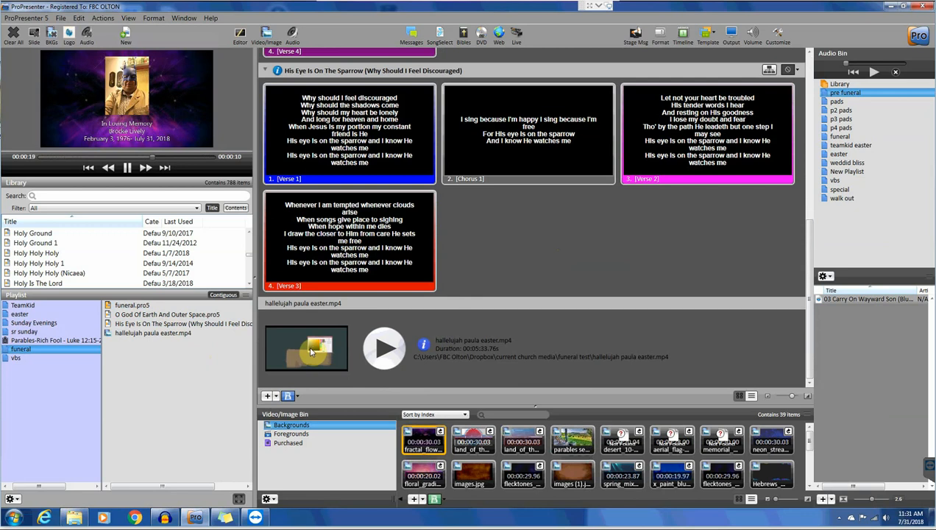
{"action": "left_click", "coordinate": [388, 352]}
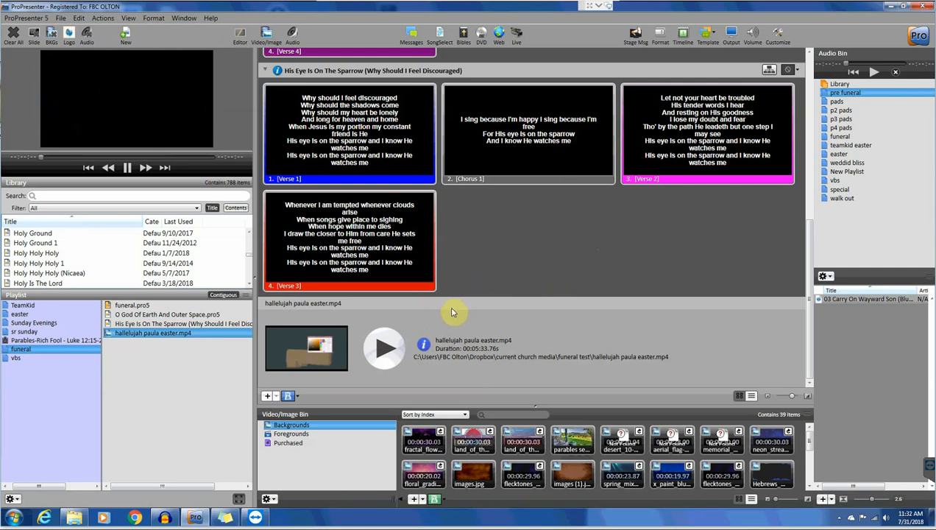
- Put the In Loving Memory slide back on output
{"action": "scroll", "coordinate": [462, 252], "scroll_direction": "up", "scroll_amount": 1}
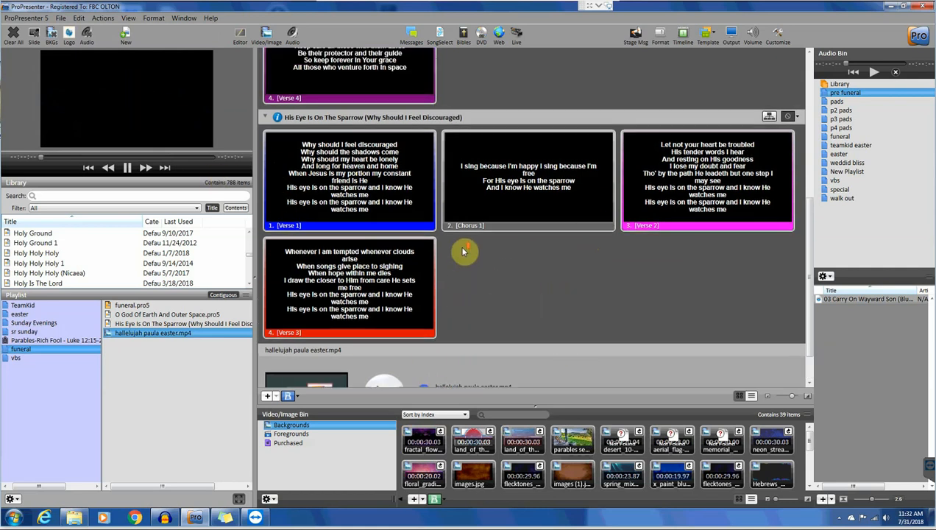
{"action": "scroll", "coordinate": [463, 252], "scroll_direction": "up", "scroll_amount": 5}
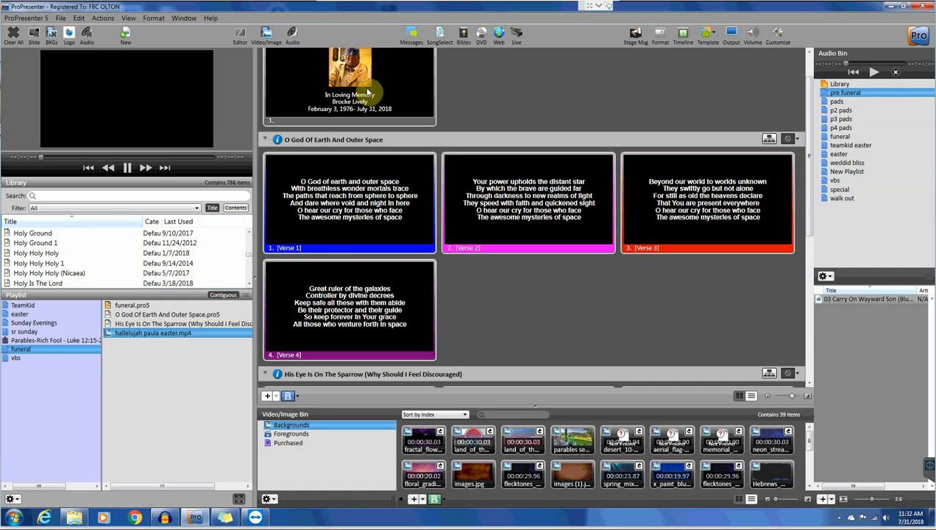
{"action": "left_click", "coordinate": [367, 87]}
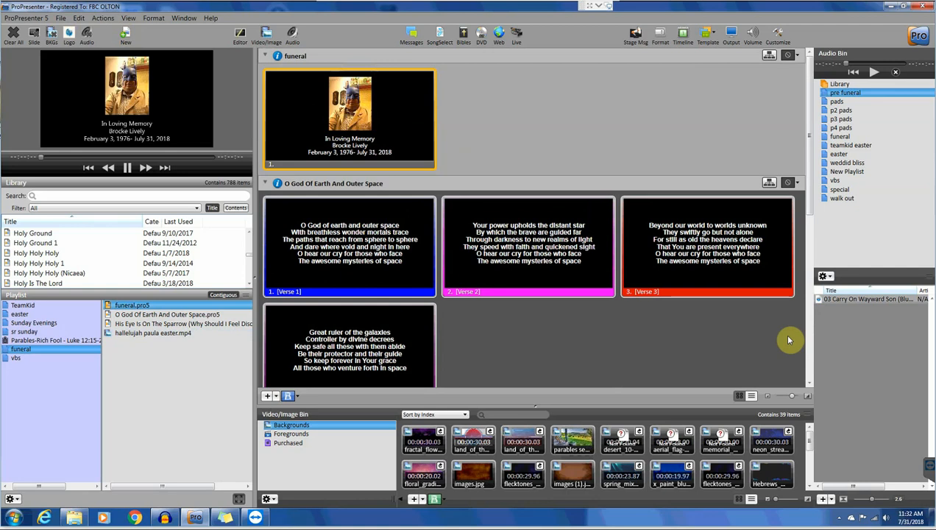
- Test-play and stop the walk-in song, then show Verse 1 of the first hymn
{"action": "left_click", "coordinate": [859, 300]}
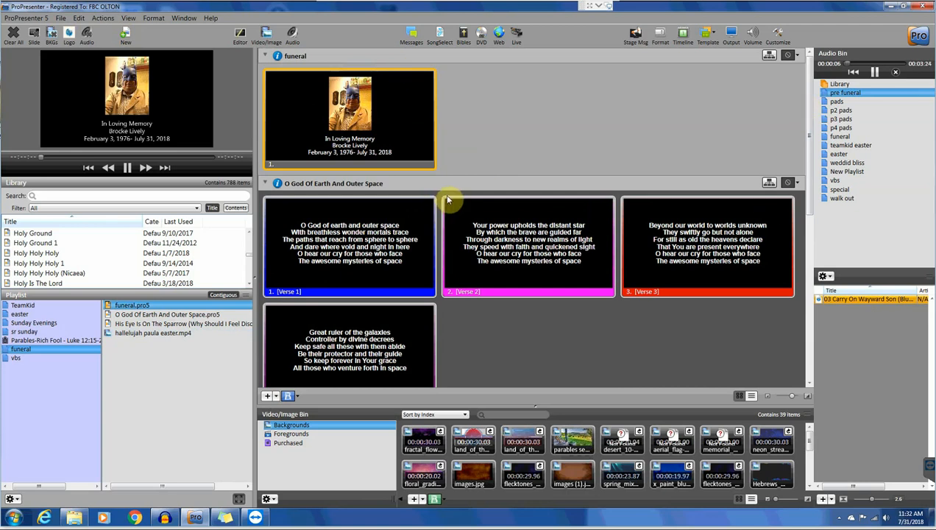
{"action": "left_click", "coordinate": [895, 73]}
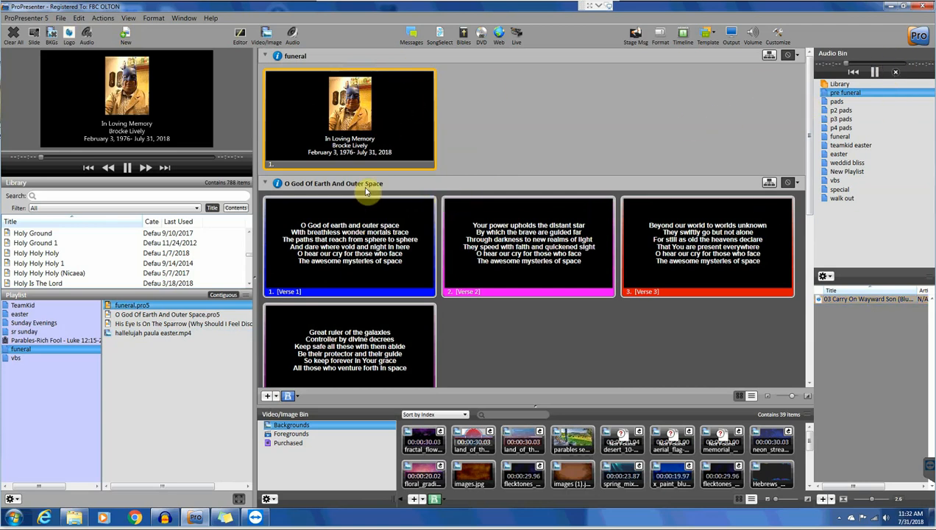
{"action": "left_click", "coordinate": [333, 245]}
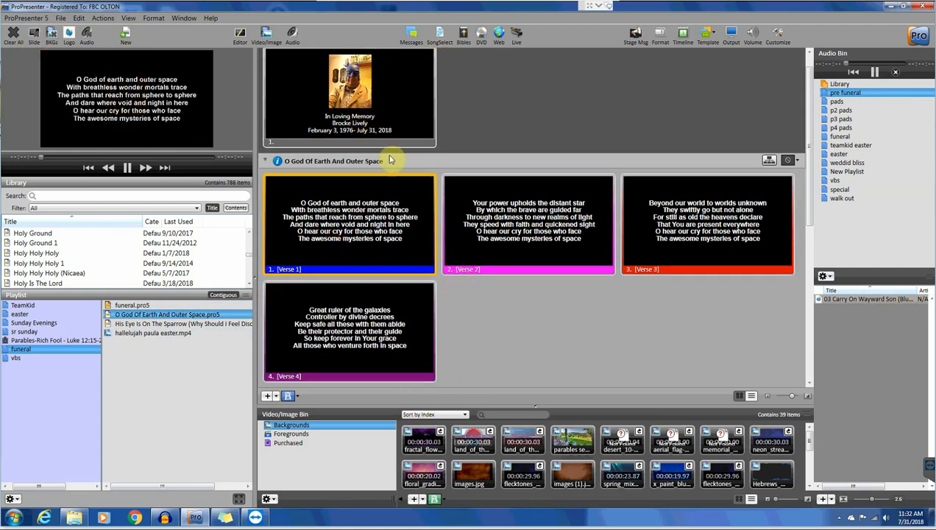
- Put the memorial slide over the fractal_flow background, then retest the walk-in song
{"action": "left_click", "coordinate": [304, 103]}
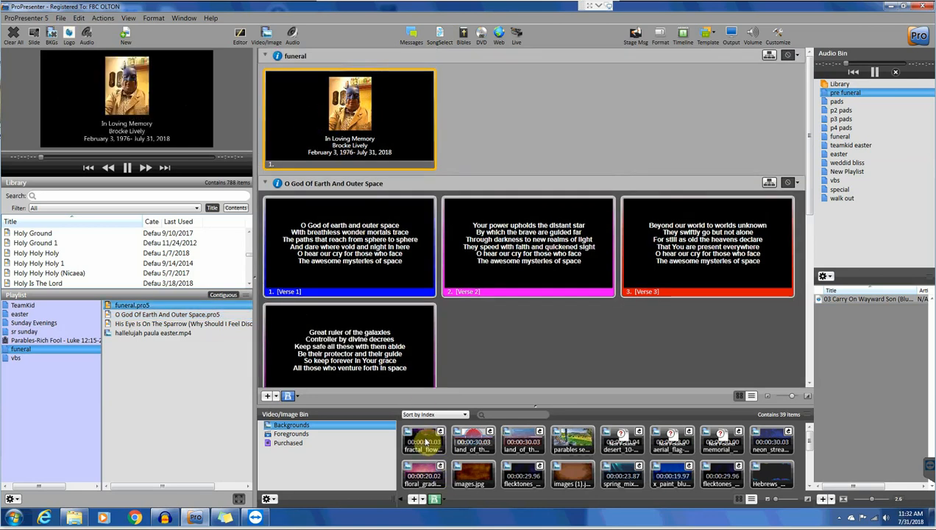
{"action": "left_click_drag", "start_coordinate": [425, 442], "coordinate": [311, 105]}
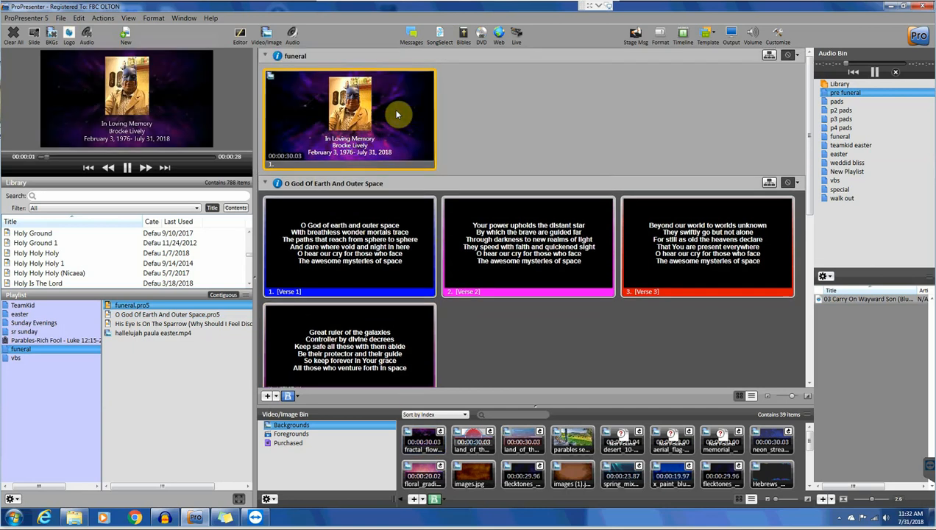
{"action": "left_click", "coordinate": [845, 299]}
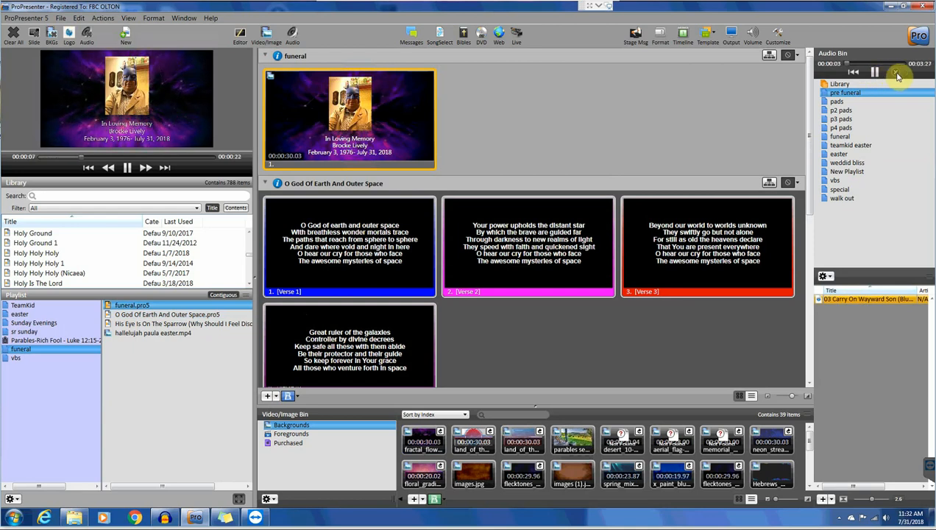
{"action": "left_click", "coordinate": [897, 75]}
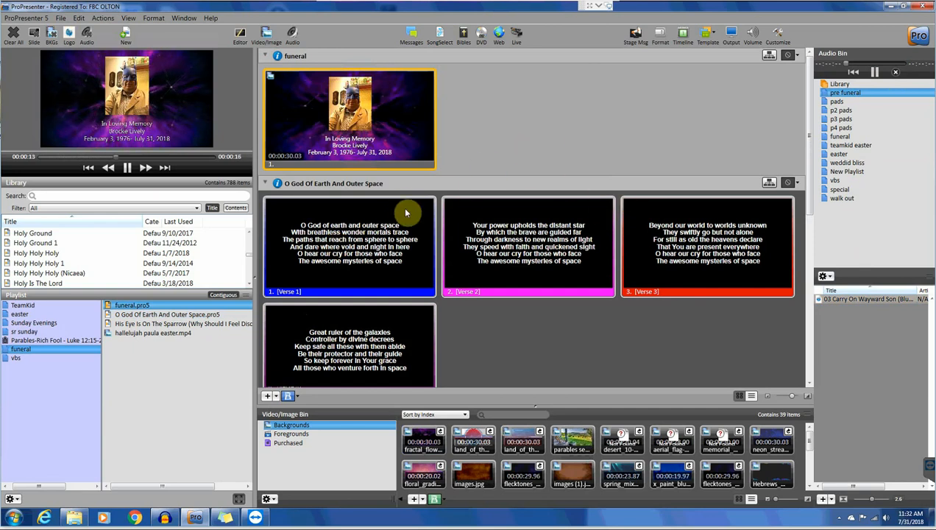
- Run O God Of Earth verses 1–4 live, then return the memorial slide to output
{"action": "left_click", "coordinate": [358, 251]}
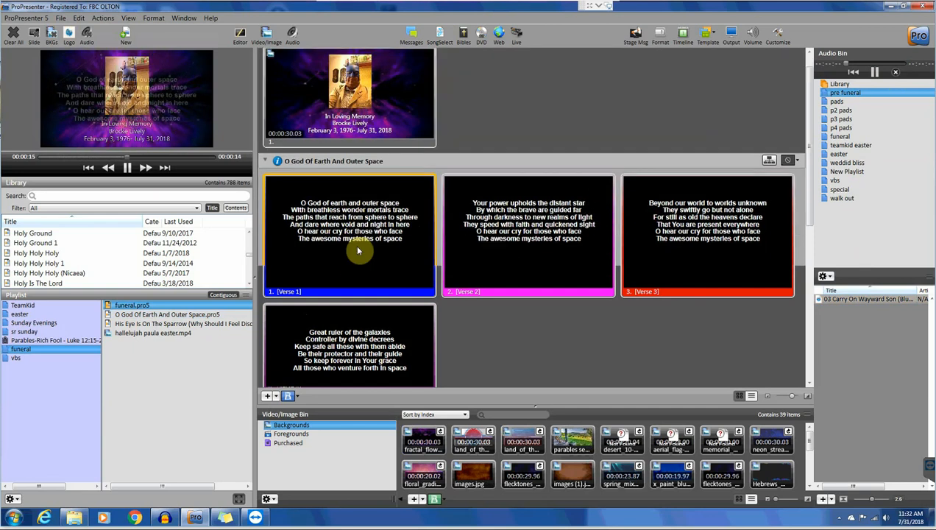
{"action": "left_click", "coordinate": [527, 250]}
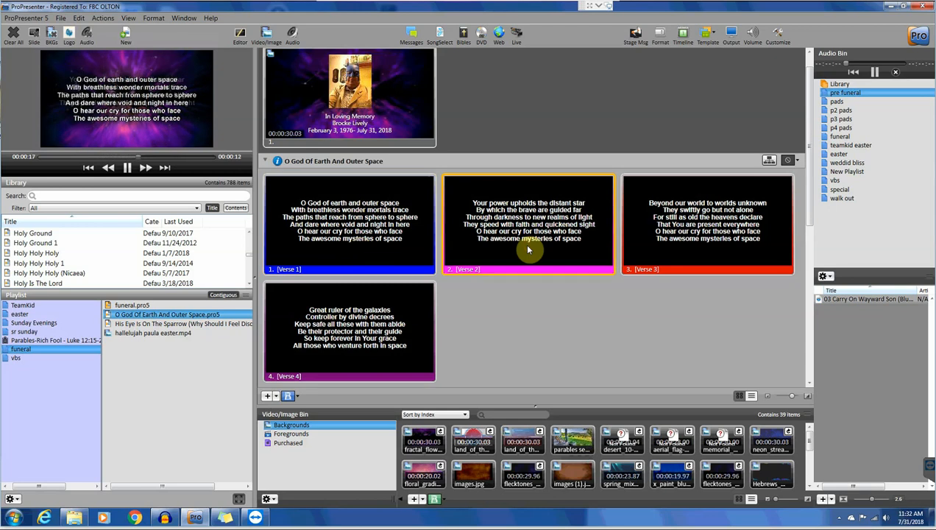
{"action": "left_click", "coordinate": [696, 236]}
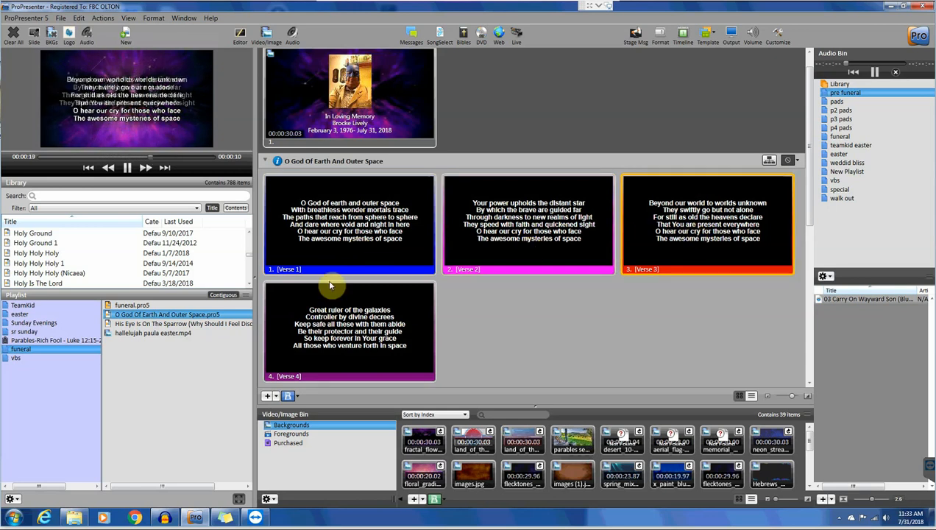
{"action": "left_click", "coordinate": [350, 329]}
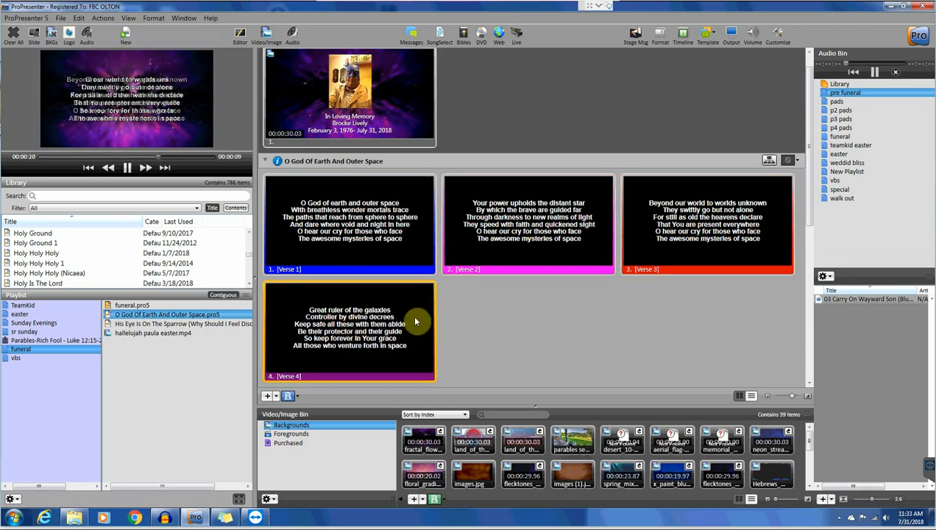
{"action": "scroll", "coordinate": [480, 322], "scroll_direction": "down", "scroll_amount": 2}
{"action": "scroll", "coordinate": [476, 318], "scroll_direction": "down", "scroll_amount": 1}
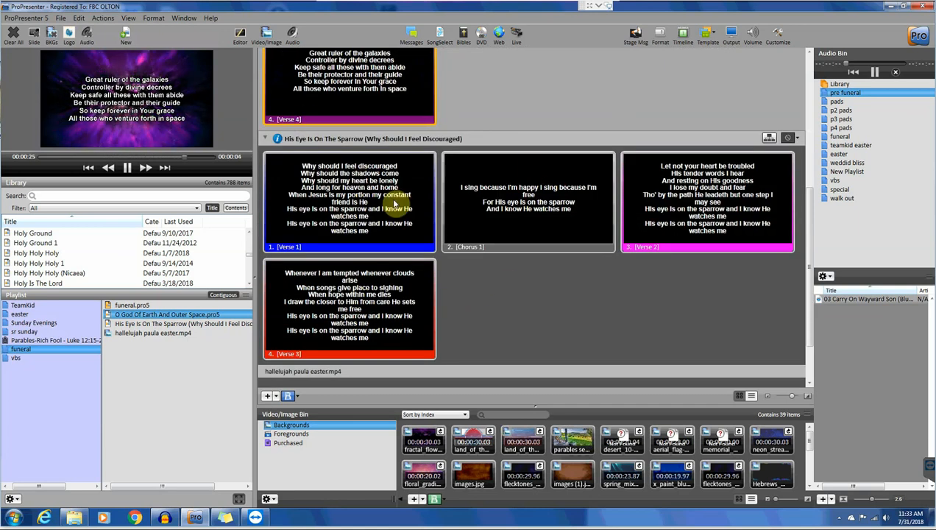
{"action": "scroll", "coordinate": [343, 179], "scroll_direction": "up", "scroll_amount": 3}
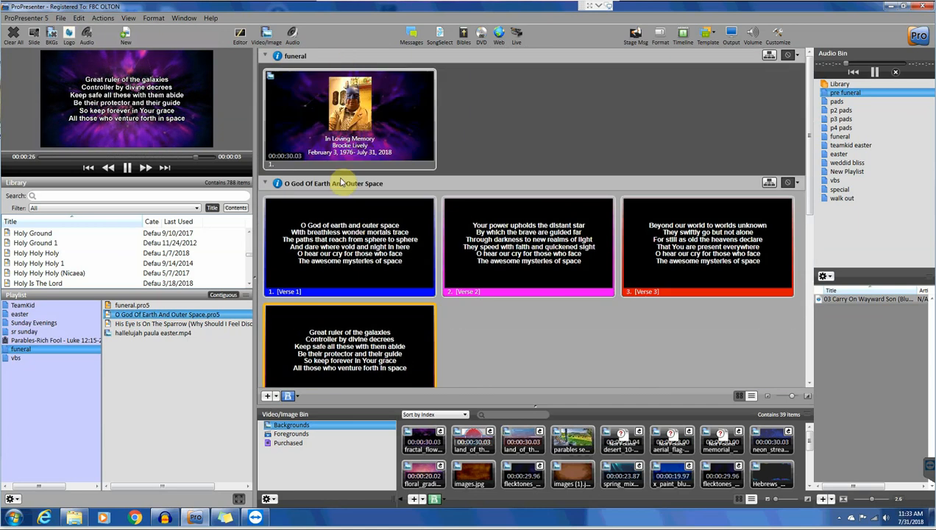
{"action": "left_click", "coordinate": [341, 123]}
- Show Sparrow Verse 1, bring back the memorial slide, then play the hallelujah video live
{"action": "scroll", "coordinate": [354, 188], "scroll_direction": "down", "scroll_amount": 2}
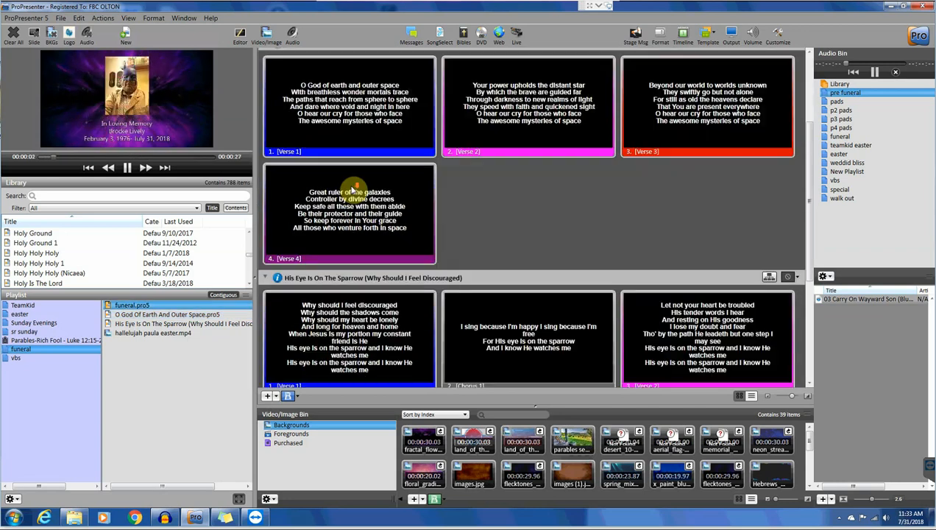
{"action": "scroll", "coordinate": [353, 187], "scroll_direction": "down", "scroll_amount": 3}
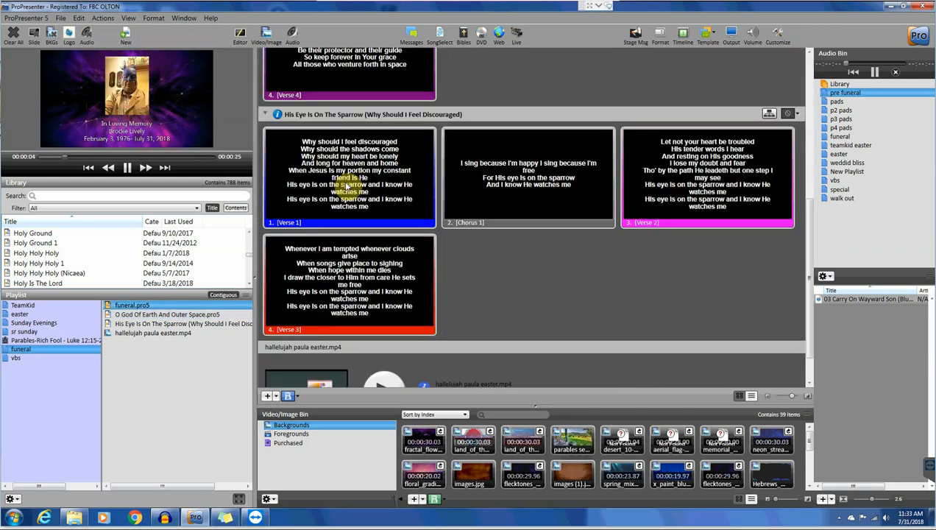
{"action": "left_click", "coordinate": [346, 186]}
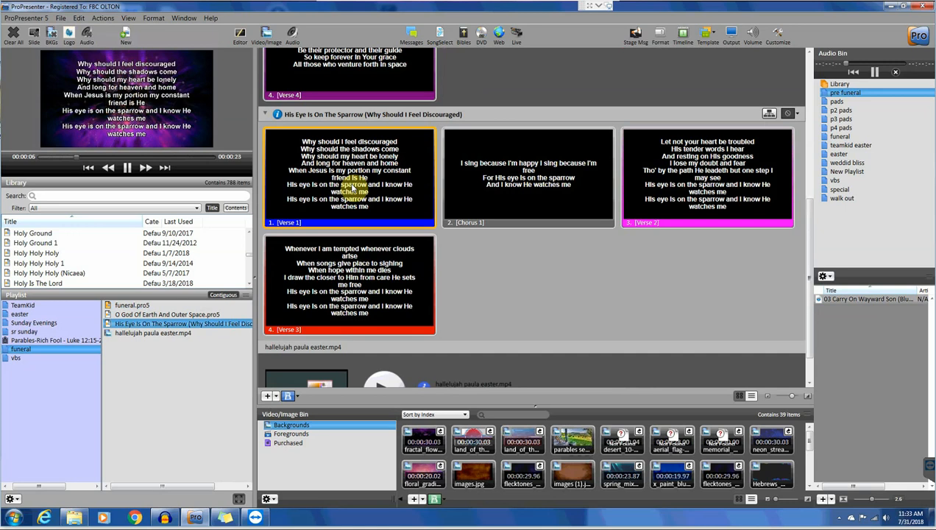
{"action": "scroll", "coordinate": [360, 184], "scroll_direction": "up", "scroll_amount": 5}
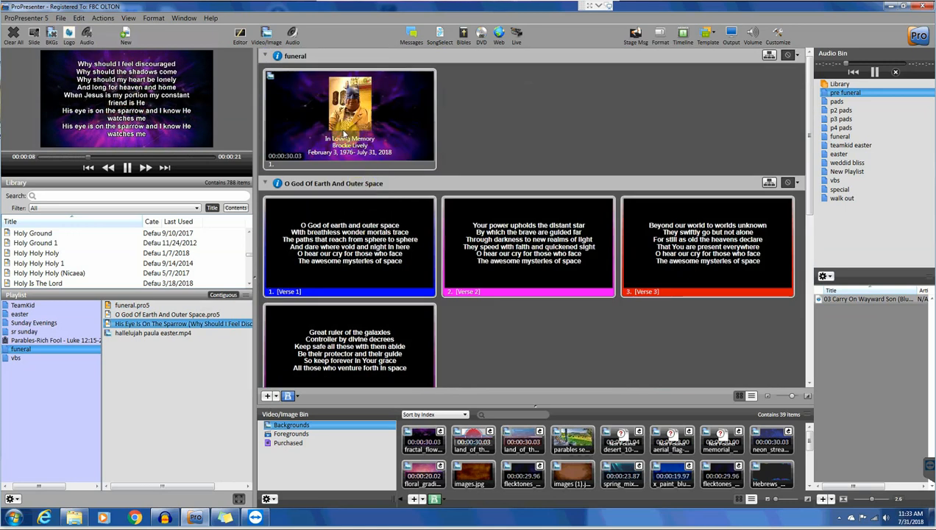
{"action": "left_click", "coordinate": [415, 125]}
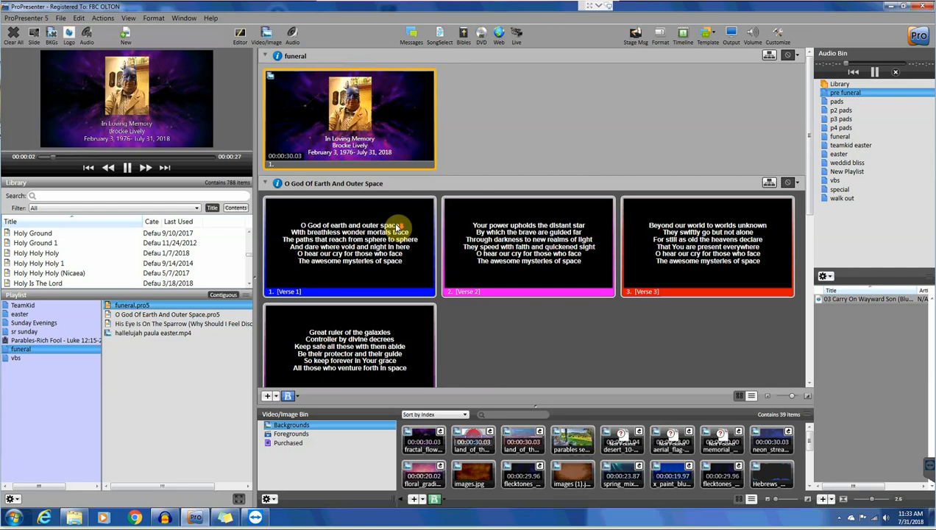
{"action": "scroll", "coordinate": [398, 225], "scroll_direction": "down", "scroll_amount": 6}
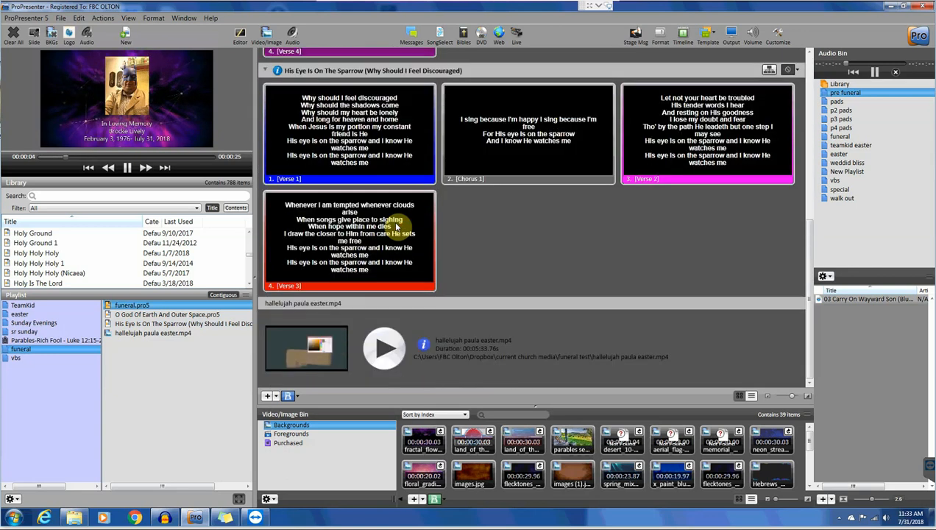
{"action": "left_click", "coordinate": [386, 349]}
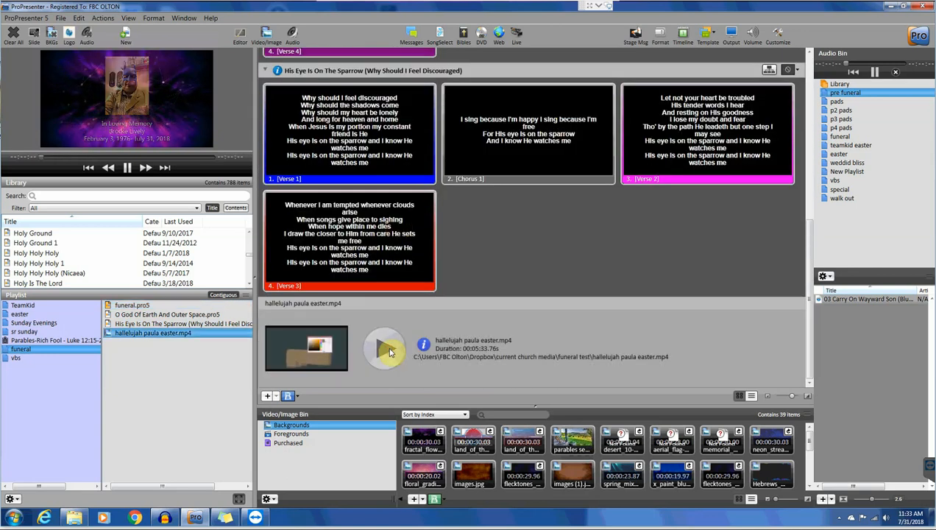